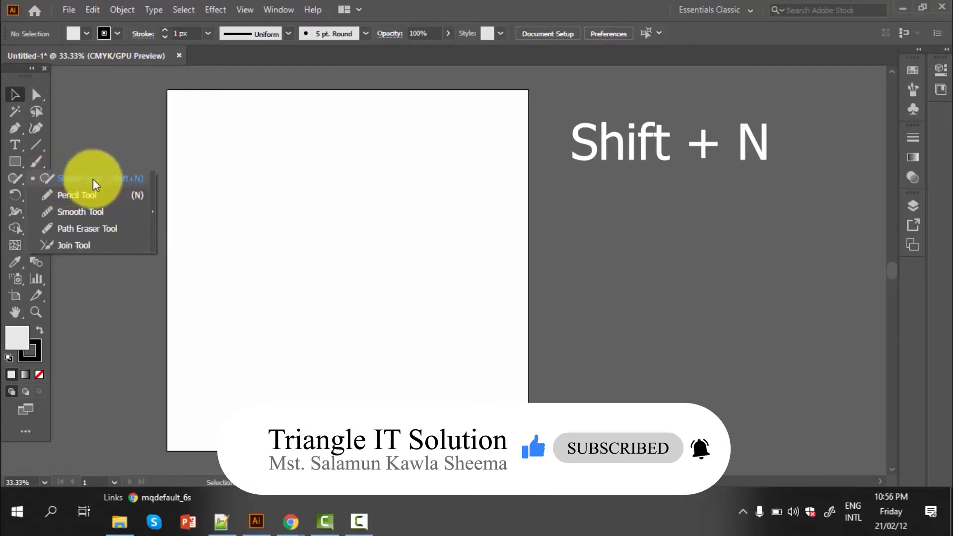
# Draw a circle near the upper middle of the artboard and a square beside it with the Shaper tool
pyautogui.click(67, 180)
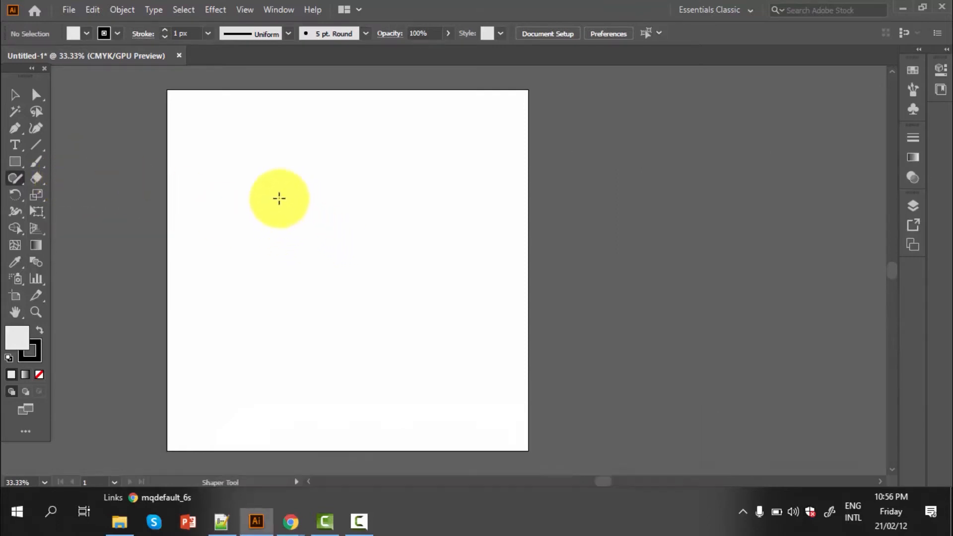
pyautogui.moveTo(279, 199)
pyautogui.mouseDown()
pyautogui.moveTo(307, 189)
pyautogui.moveTo(326, 198)
pyautogui.moveTo(332, 246)
pyautogui.moveTo(302, 264)
pyautogui.moveTo(263, 258)
pyautogui.moveTo(257, 225)
pyautogui.moveTo(264, 204)
pyautogui.moveTo(281, 194)
pyautogui.mouseUp()
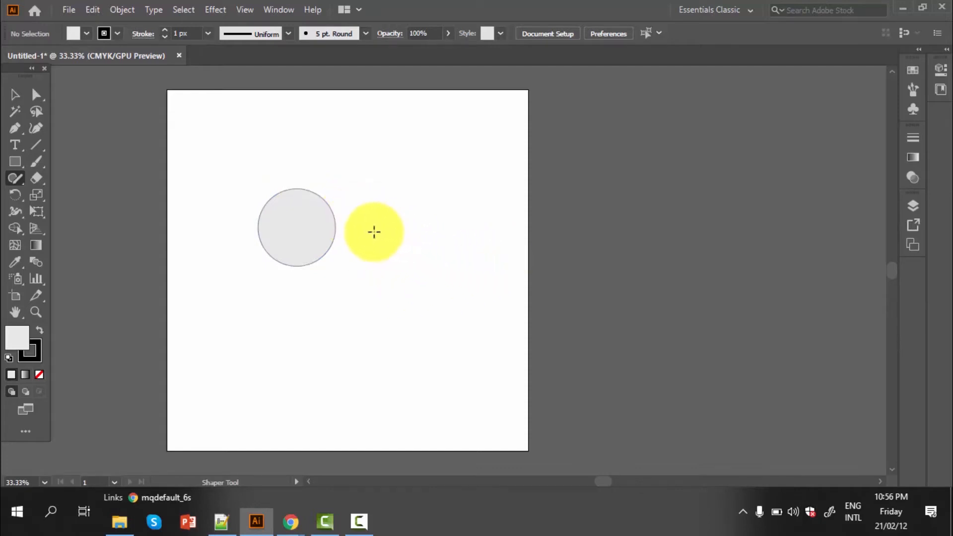
pyautogui.moveTo(374, 232)
pyautogui.mouseDown()
pyautogui.moveTo(433, 232)
pyautogui.moveTo(438, 314)
pyautogui.moveTo(369, 327)
pyautogui.moveTo(373, 229)
pyautogui.mouseUp()
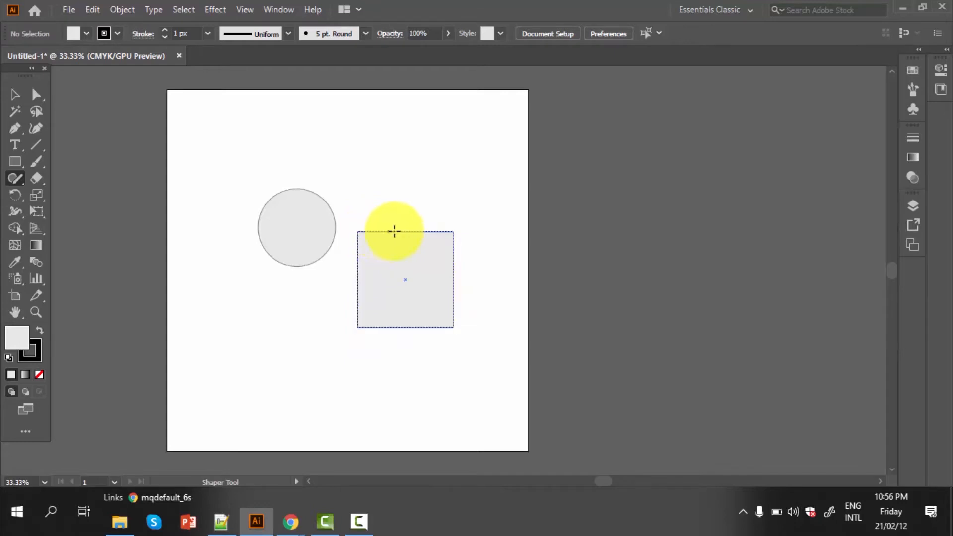
pyautogui.click(224, 432)
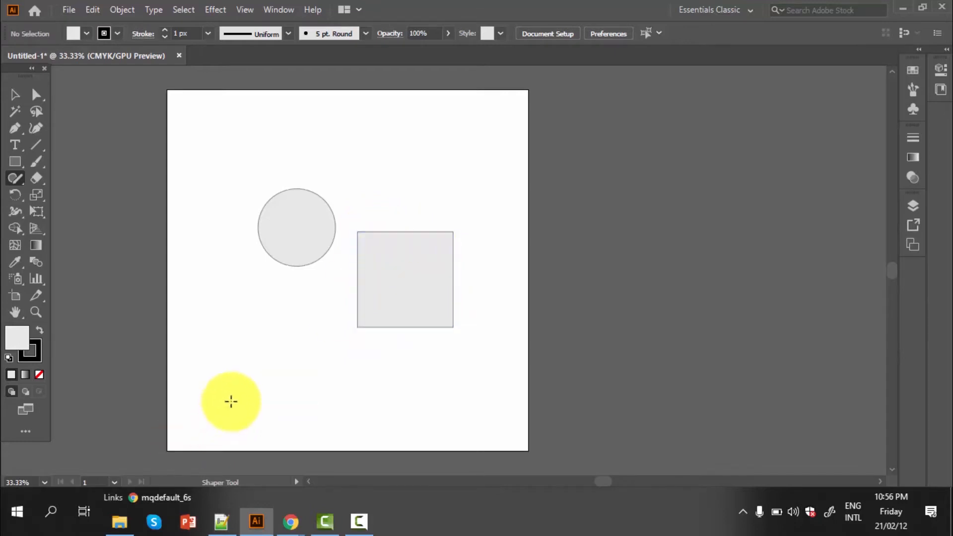
# Draw a triangle below the circle and a tall, narrow ellipse above the square with the Shaper tool
pyautogui.scroll(-1, 230, 400)
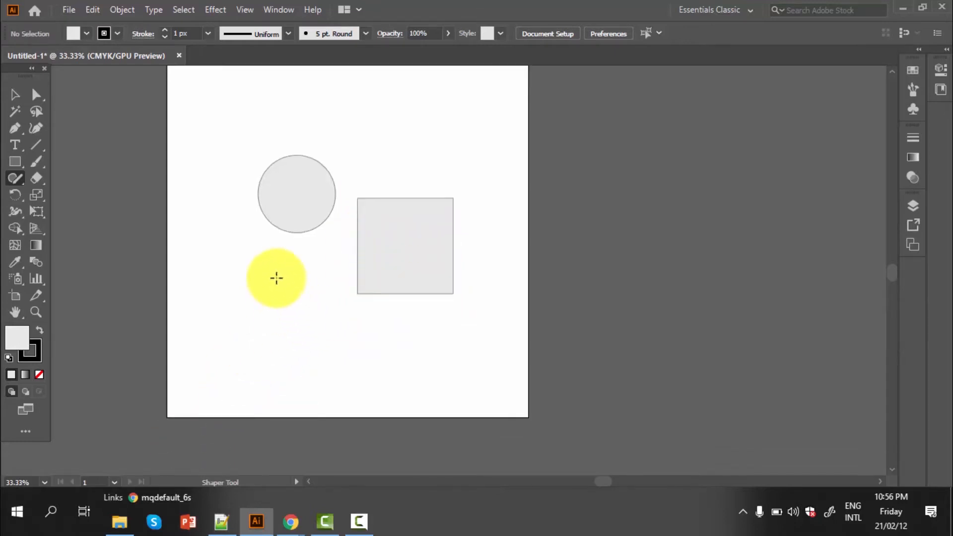
pyautogui.moveTo(277, 278)
pyautogui.mouseDown()
pyautogui.moveTo(234, 347)
pyautogui.moveTo(305, 352)
pyautogui.moveTo(274, 276)
pyautogui.mouseUp()
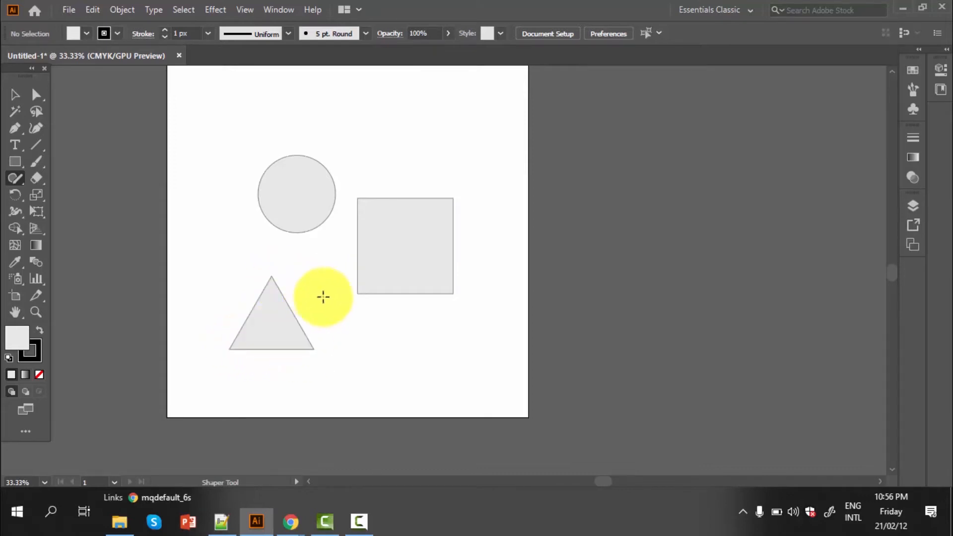
pyautogui.scroll(1, 367, 362)
pyautogui.scroll(2, 355, 351)
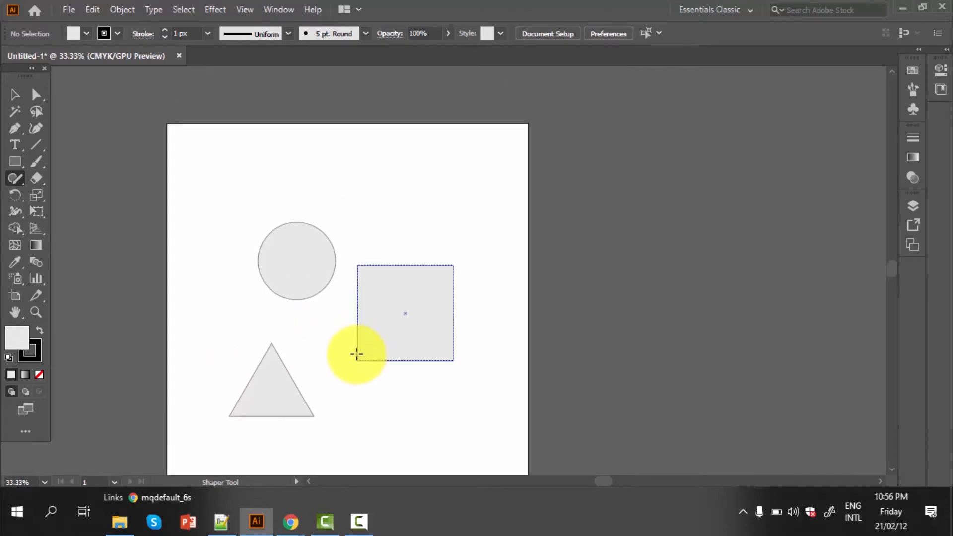
pyautogui.moveTo(400, 148)
pyautogui.mouseDown()
pyautogui.moveTo(380, 191)
pyautogui.moveTo(391, 240)
pyautogui.moveTo(410, 230)
pyautogui.moveTo(418, 198)
pyautogui.moveTo(419, 156)
pyautogui.moveTo(397, 144)
pyautogui.mouseUp()
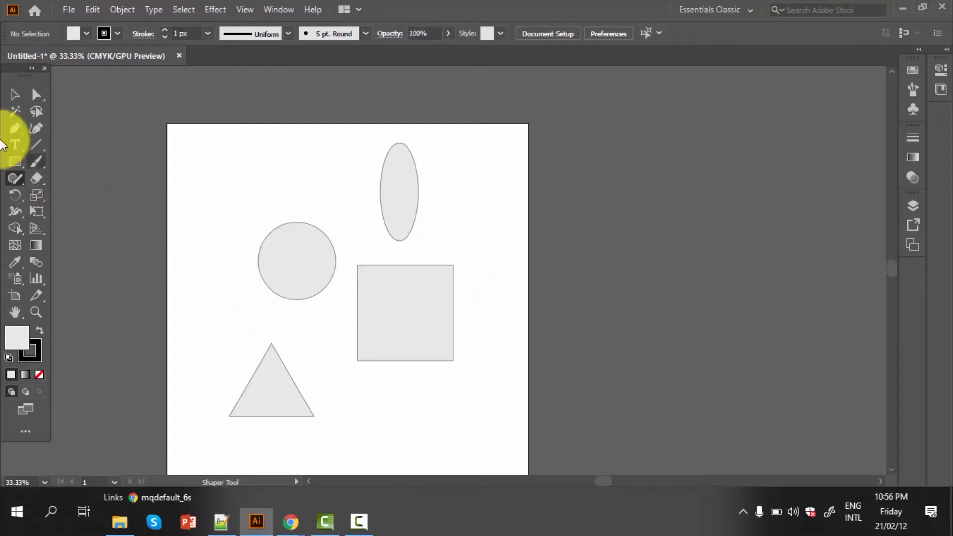
# Fill the circle with the dark blue swatch
pyautogui.click(14, 94)
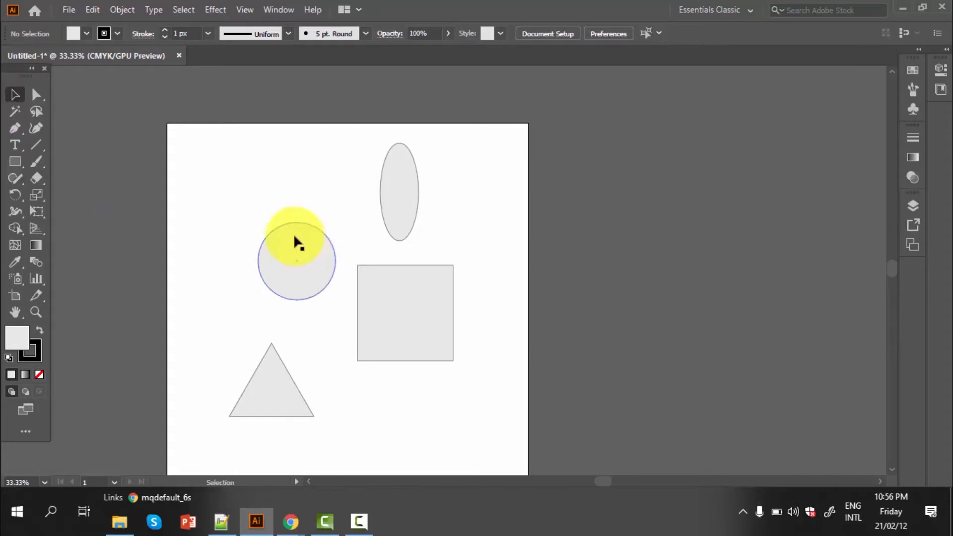
pyautogui.click(297, 278)
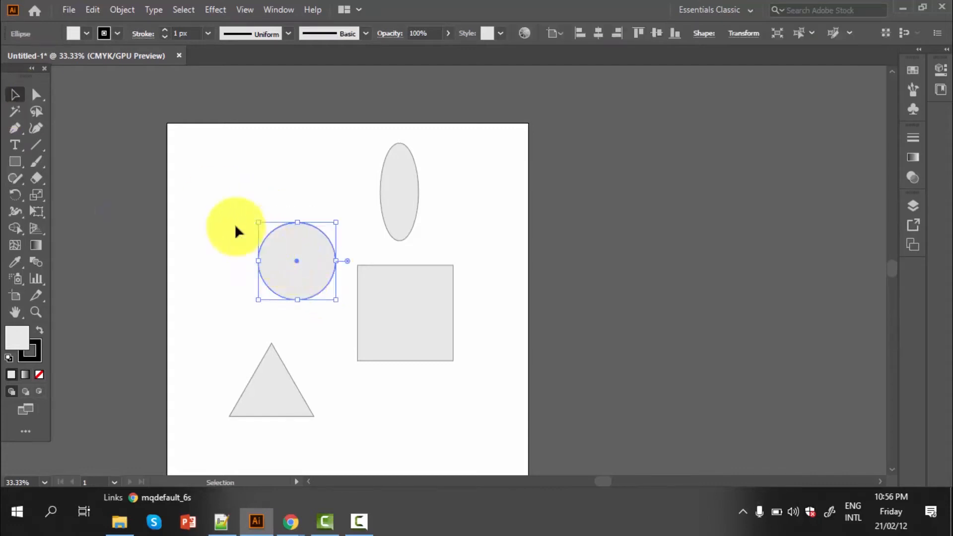
pyautogui.click(87, 33)
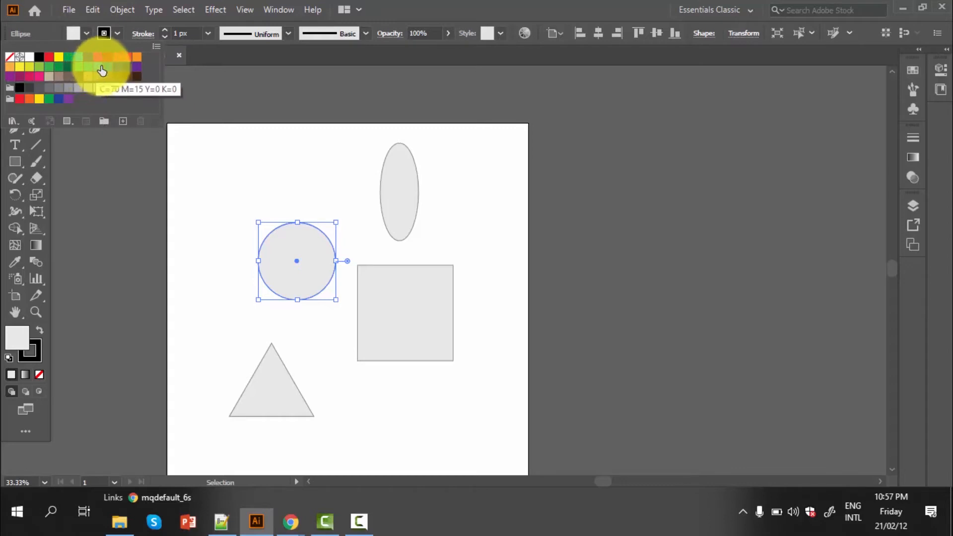
pyautogui.click(117, 66)
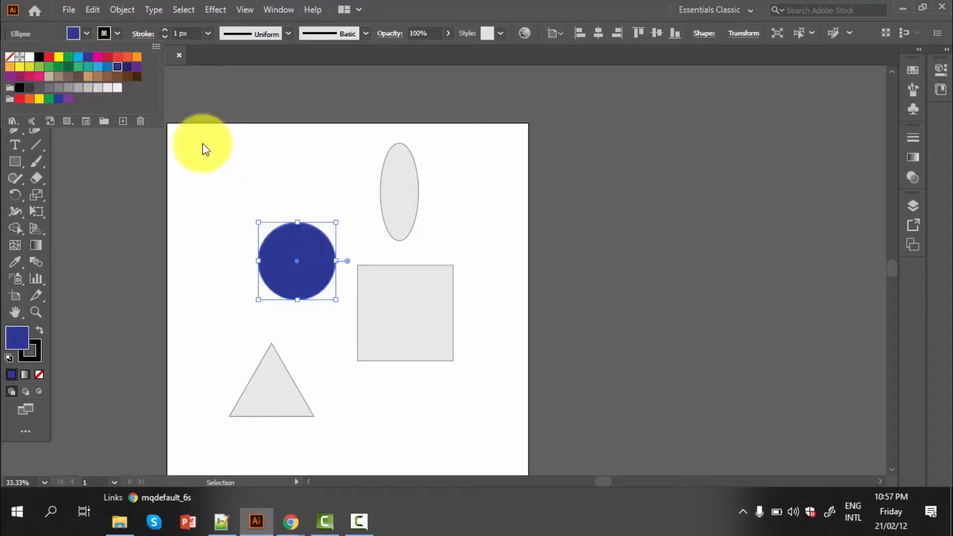
# Give the circle a red stroke with a weight of 11 px
pyautogui.click(117, 33)
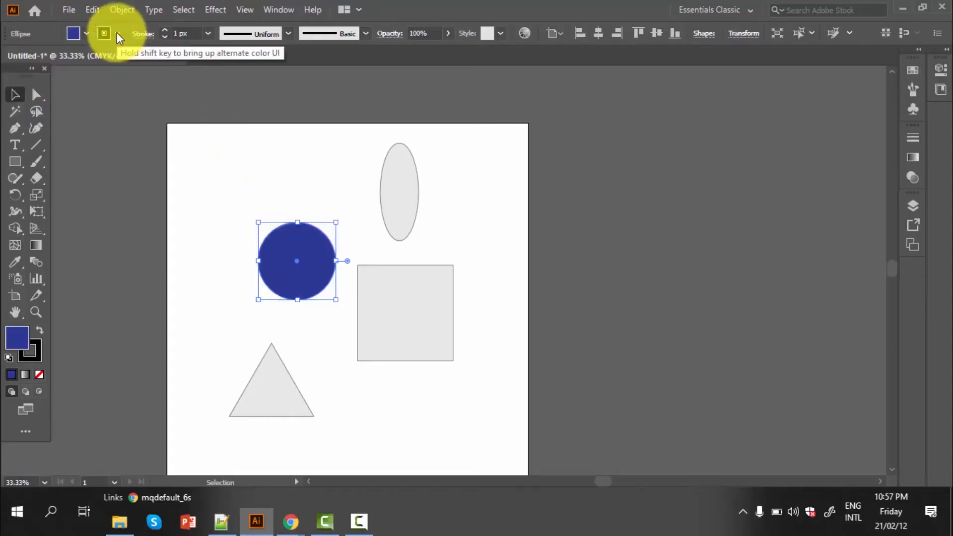
pyautogui.click(117, 33)
pyautogui.click(118, 35)
pyautogui.click(117, 35)
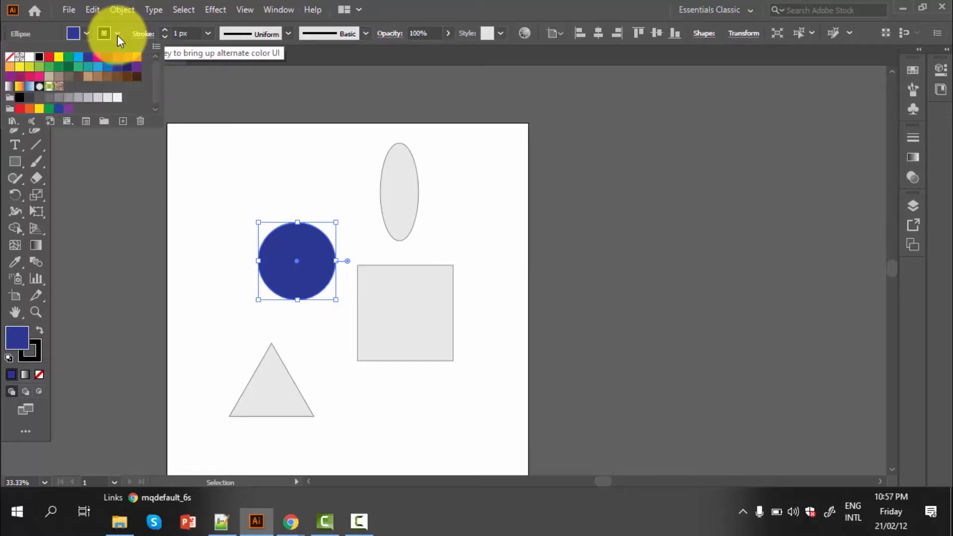
pyautogui.click(73, 66)
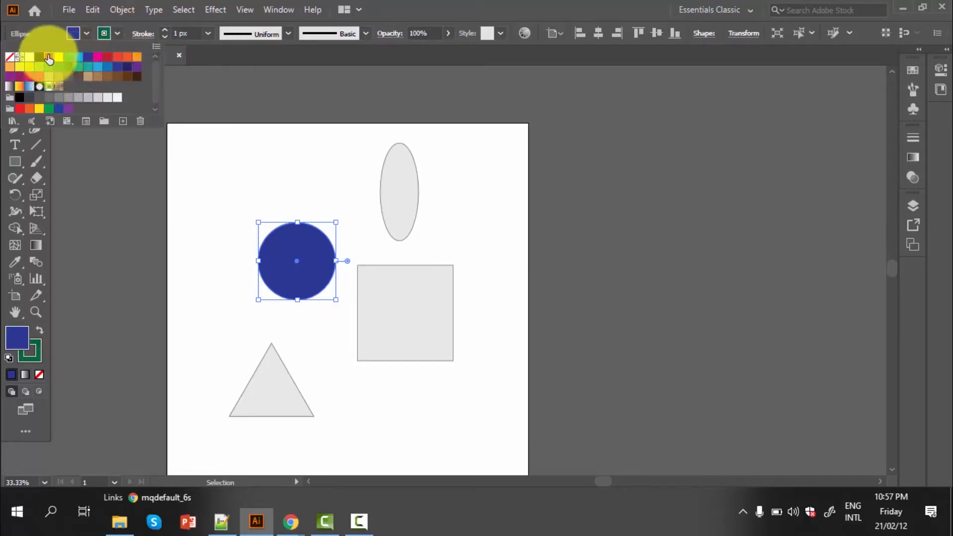
pyautogui.click(48, 57)
pyautogui.click(203, 32)
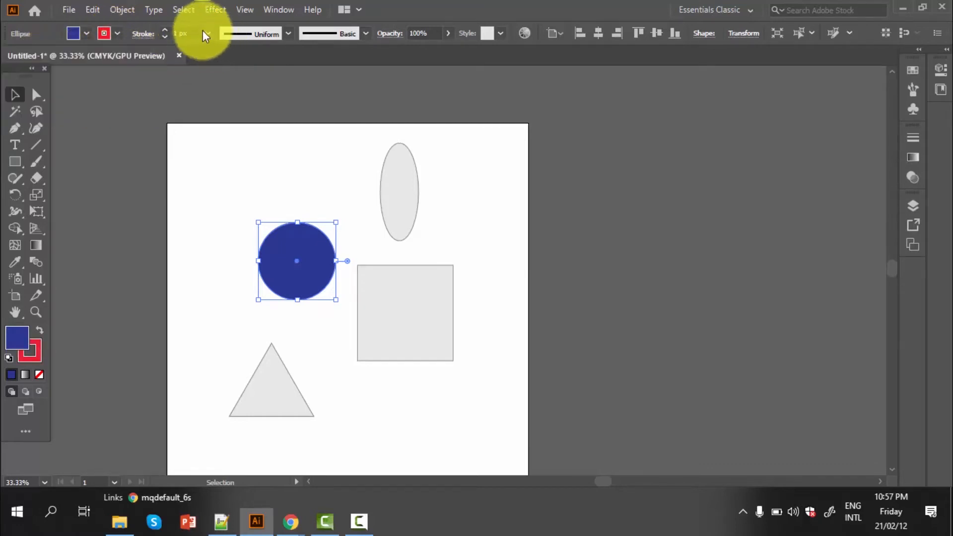
pyautogui.click(207, 32)
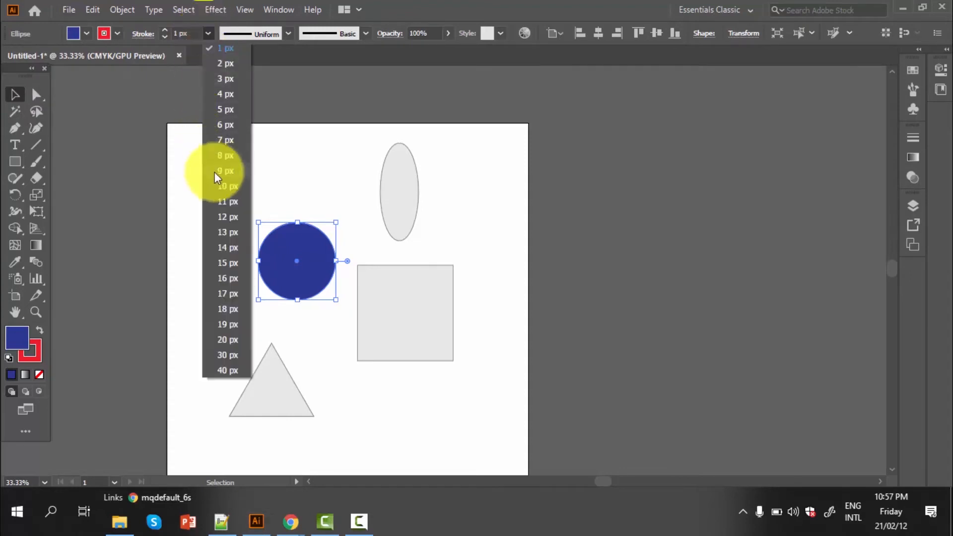
pyautogui.click(218, 199)
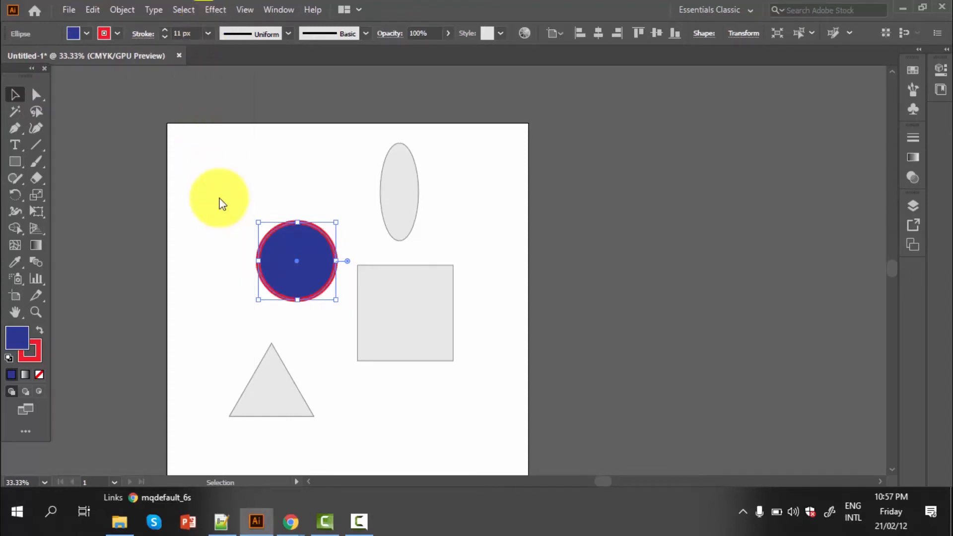
# Try the hexagonal width profile and then Width Profile 5 on the circle's stroke
pyautogui.click(288, 33)
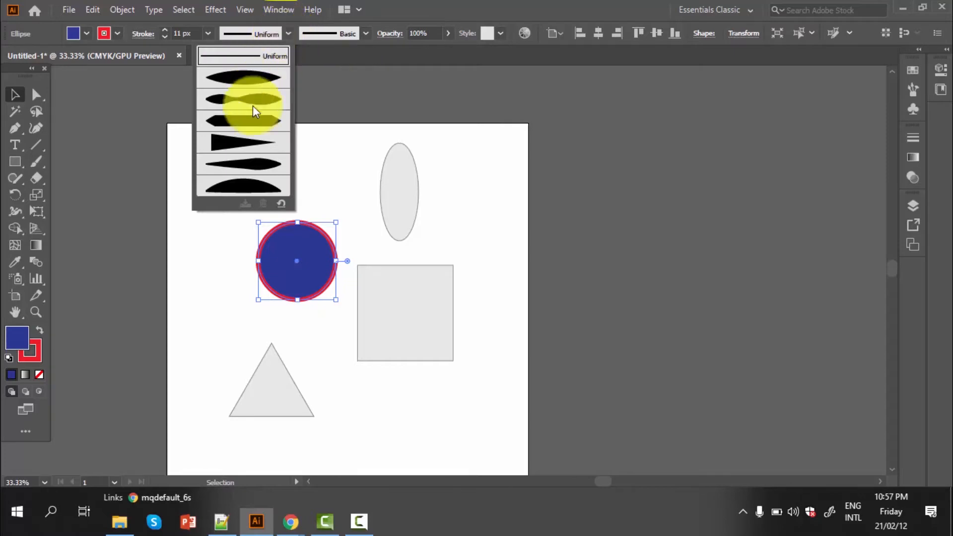
pyautogui.click(251, 127)
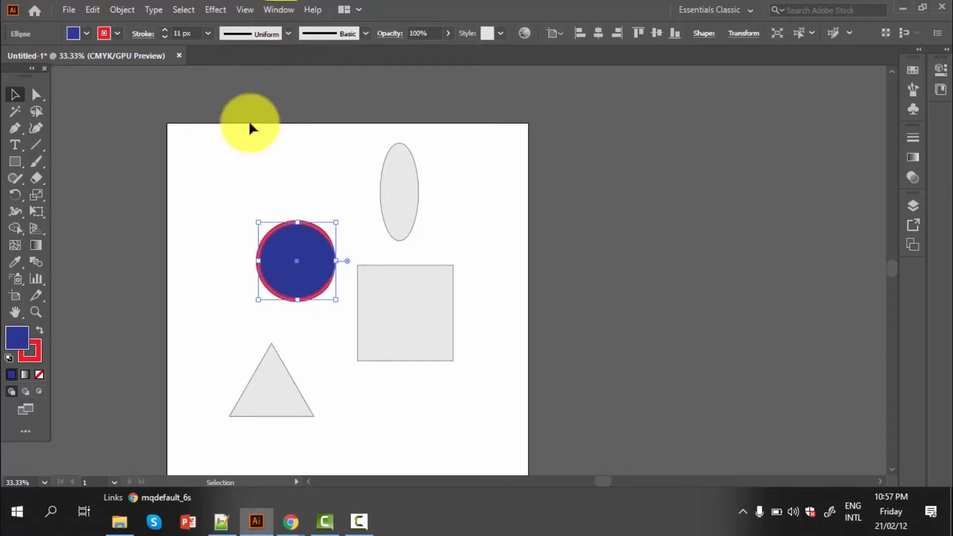
pyautogui.click(289, 34)
pyautogui.click(250, 165)
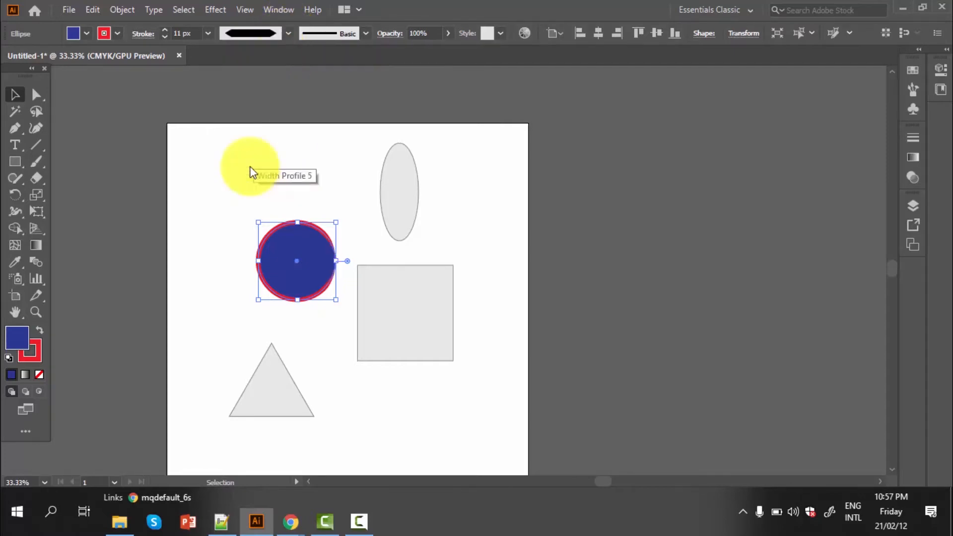
# Apply the symmetrical lens-shaped width profile to the circle's stroke and deselect the circle
pyautogui.click(289, 34)
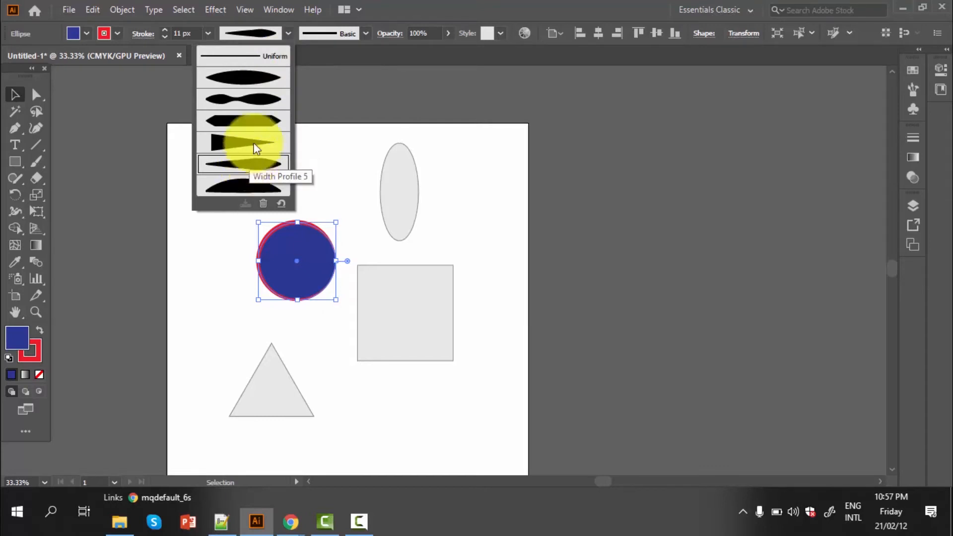
pyautogui.click(263, 74)
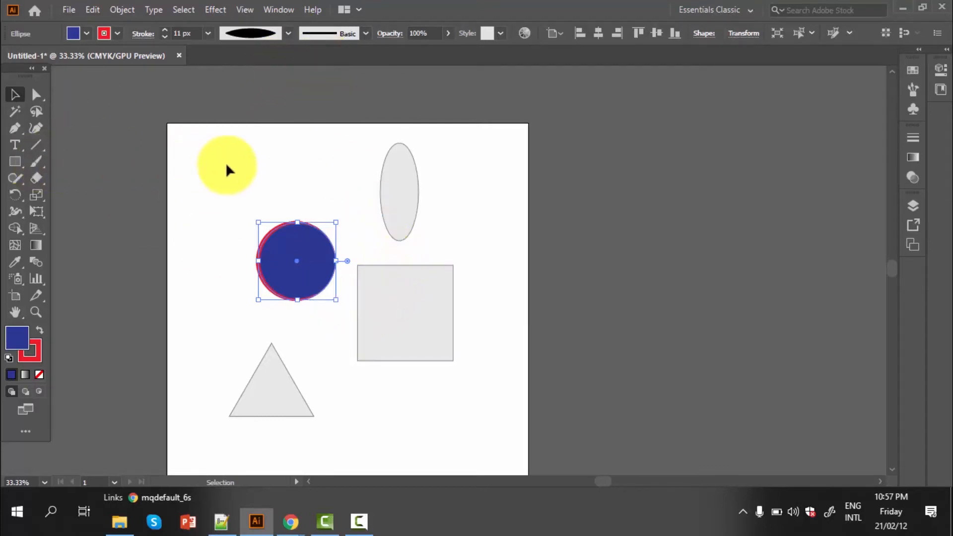
pyautogui.click(333, 316)
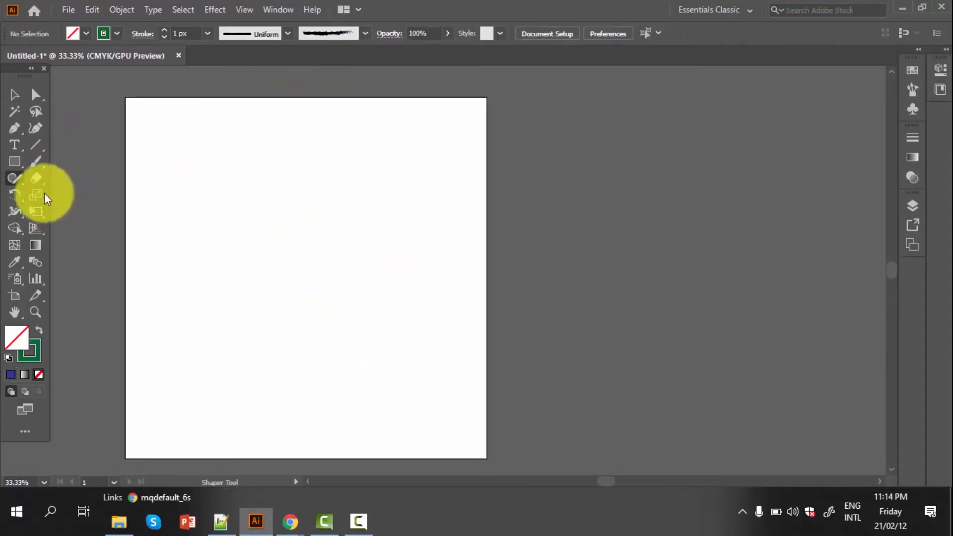
# Draw a freehand path across the upper artboard with the Pencil tool, wavy at first and nearly straight towards its end
pyautogui.click(11, 175)
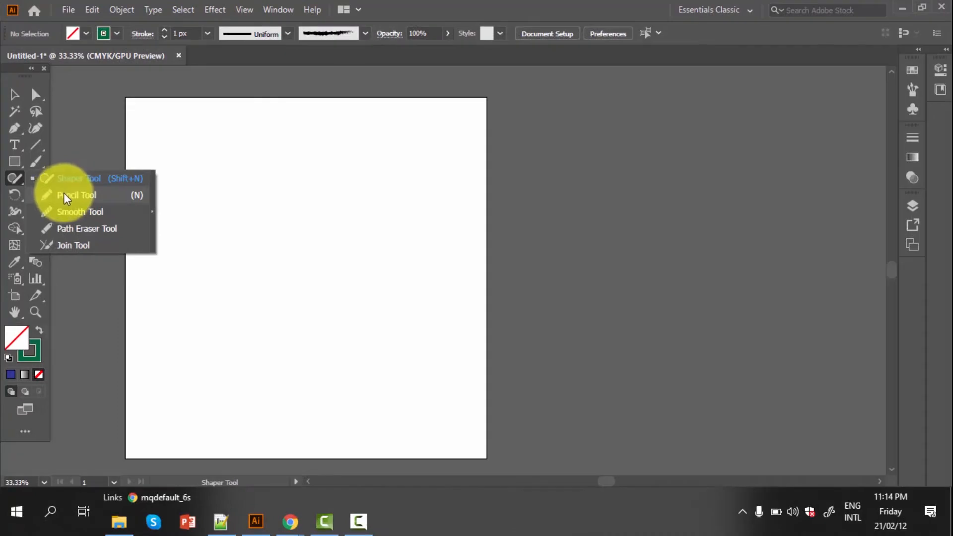
pyautogui.click(65, 194)
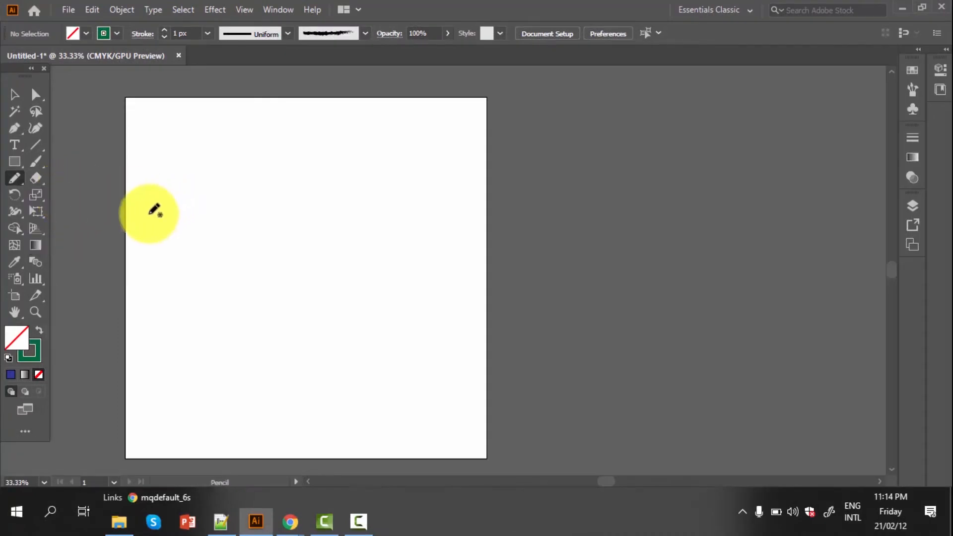
pyautogui.moveTo(149, 214)
pyautogui.mouseDown()
pyautogui.moveTo(176, 198)
pyautogui.moveTo(192, 218)
pyautogui.moveTo(237, 189)
pyautogui.moveTo(266, 219)
pyautogui.moveTo(472, 204)
pyautogui.mouseUp()
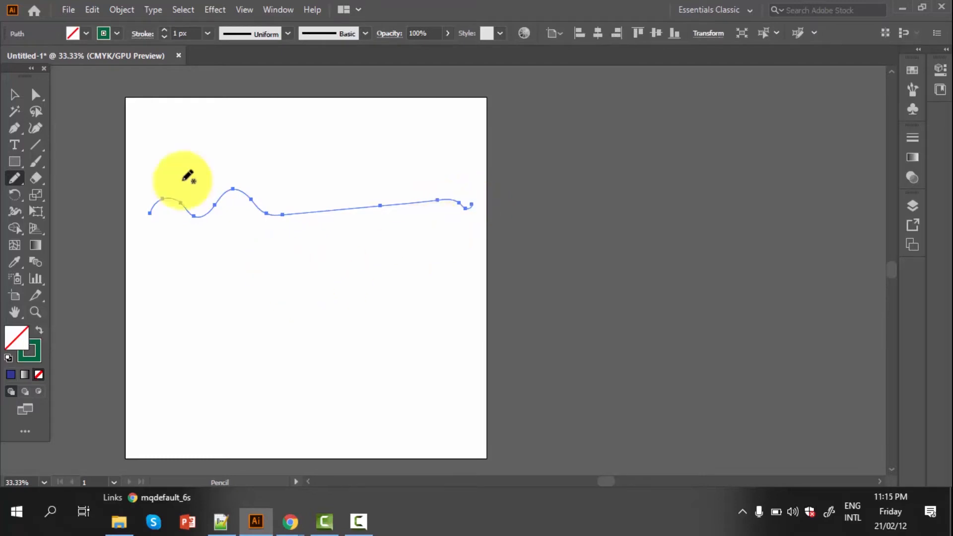
# Set the wavy pencil path's stroke weight to 7 px
pyautogui.click(117, 32)
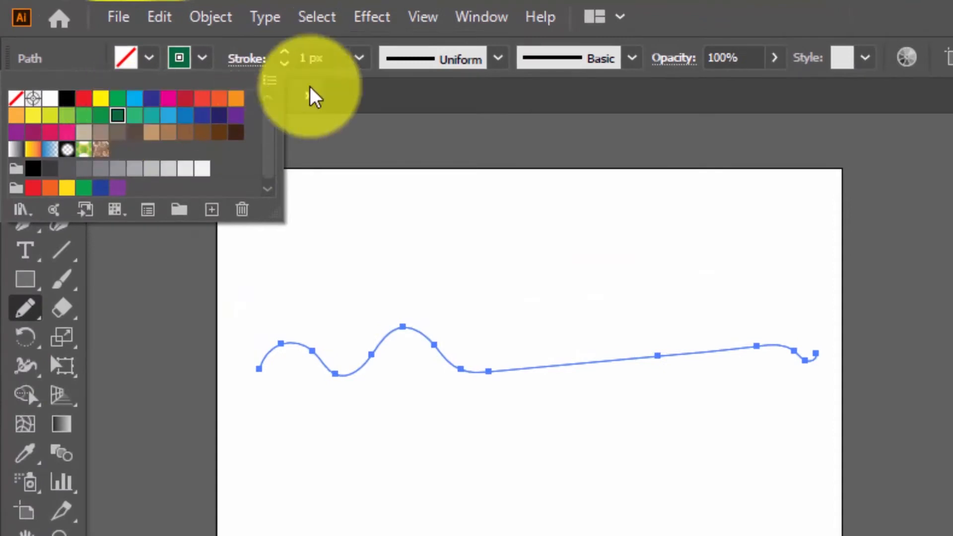
pyautogui.click(360, 59)
pyautogui.click(360, 59)
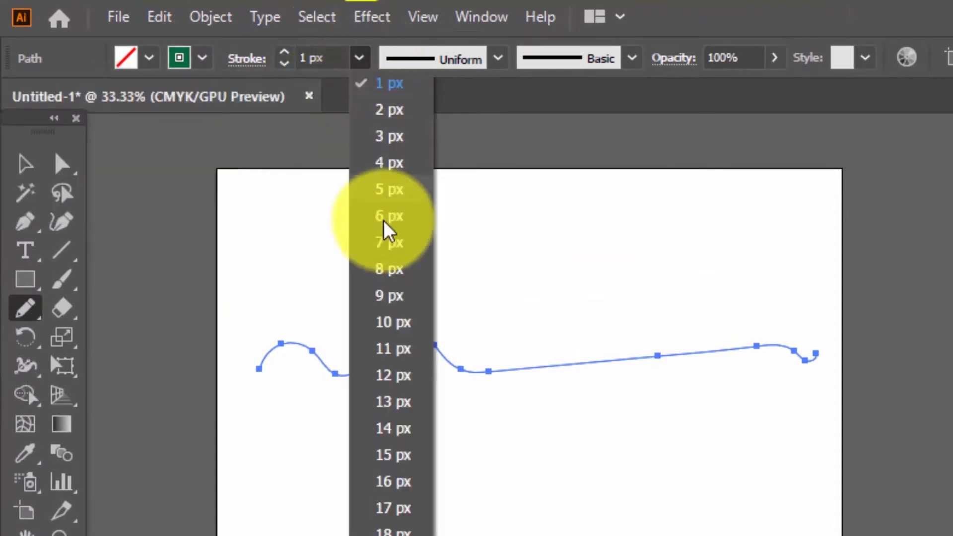
pyautogui.click(385, 243)
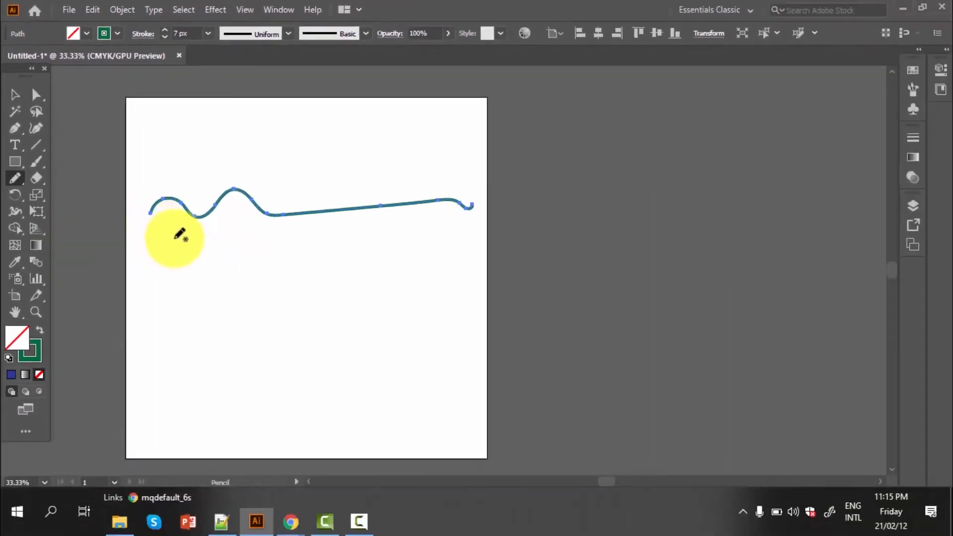
# Draw a second pencil path below the first, starting with a freehand curve and continuing as a straight horizontal segment
pyautogui.scroll(-1, 298, 390)
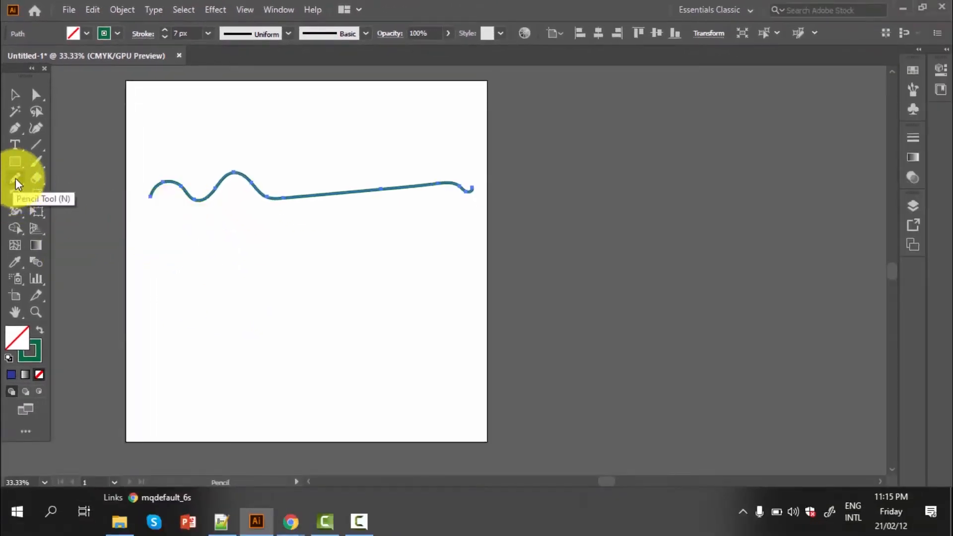
pyautogui.moveTo(15, 179)
pyautogui.mouseDown()
pyautogui.moveTo(84, 211)
pyautogui.moveTo(68, 194)
pyautogui.mouseUp()
pyautogui.moveTo(151, 262); pyautogui.dragTo(274, 253)
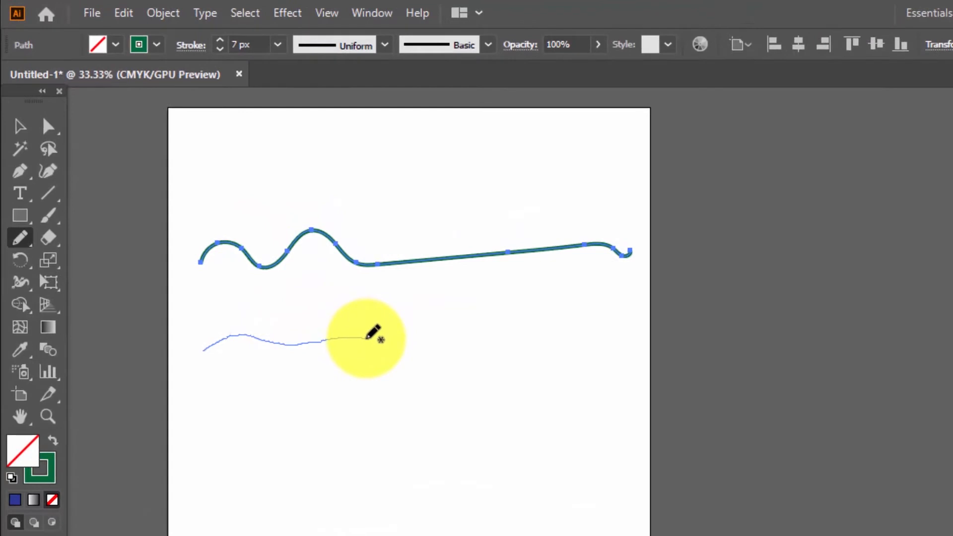
pyautogui.moveTo(367, 337); pyautogui.dragTo(620, 334)
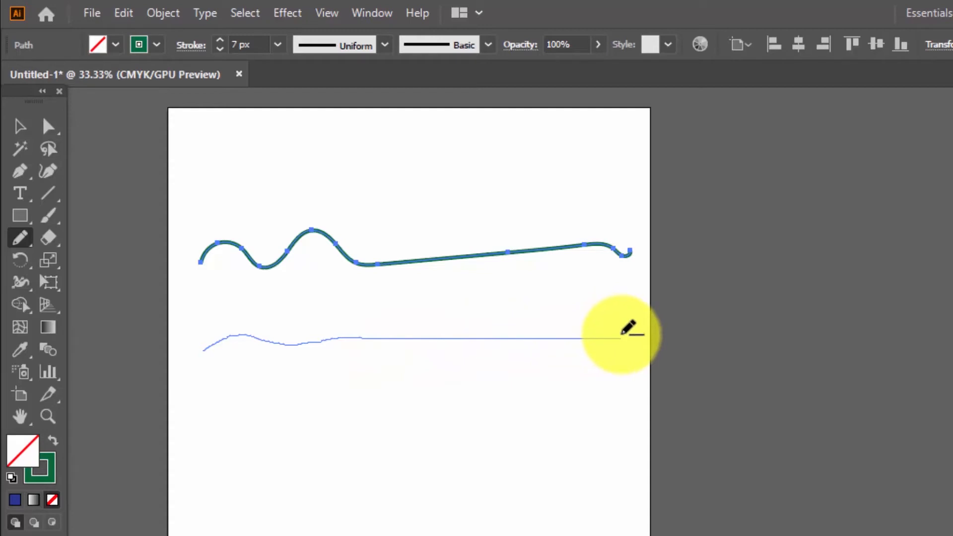
pyautogui.moveTo(620, 335); pyautogui.dragTo(621, 335)
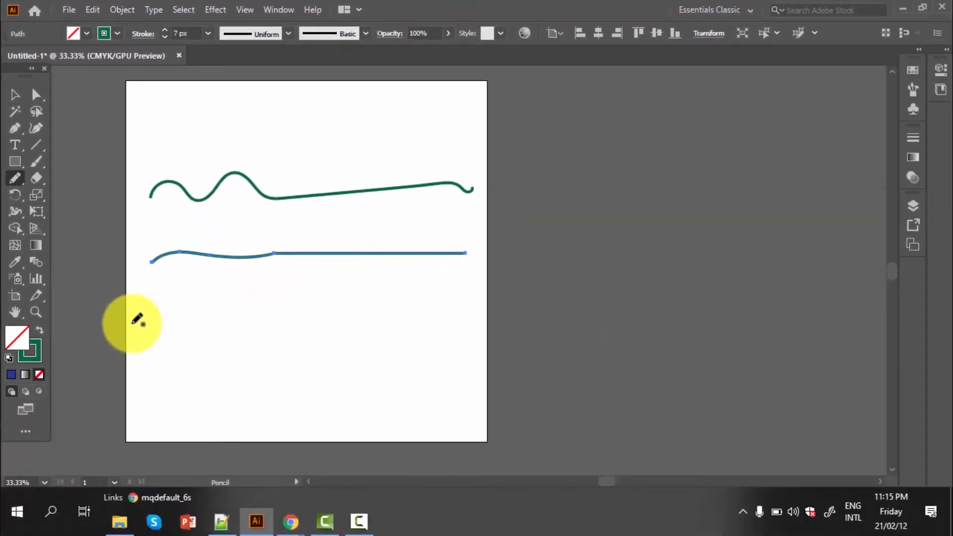
# Draw a third pencil path below the second, starting with freehand curves and ending in a straight segment running diagonally down to the lower left
pyautogui.moveTo(133, 324); pyautogui.dragTo(260, 311)
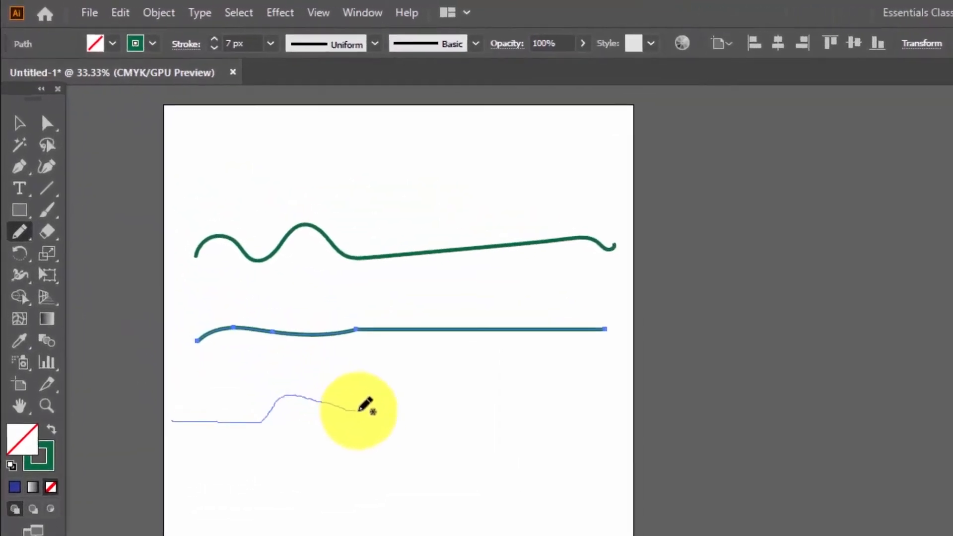
pyautogui.moveTo(359, 410); pyautogui.dragTo(393, 409)
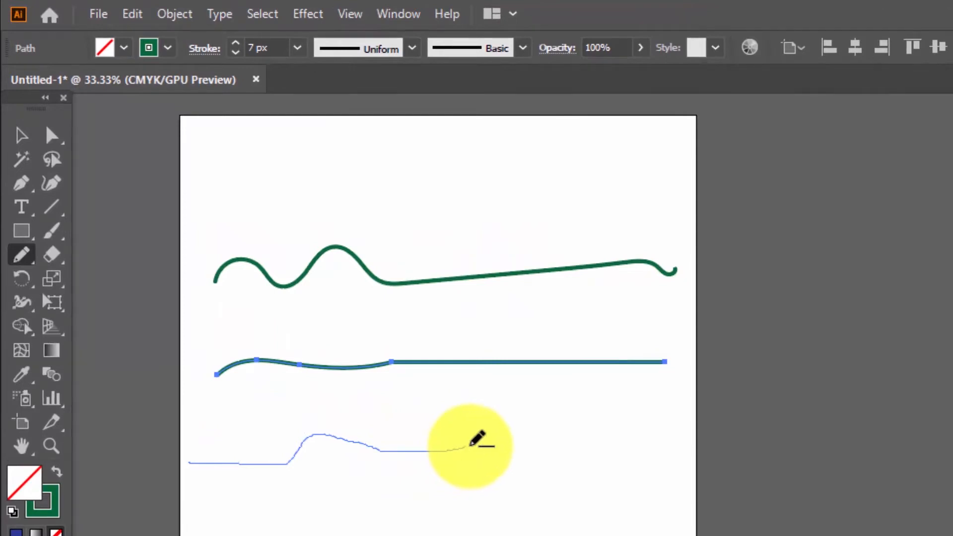
pyautogui.moveTo(471, 443)
pyautogui.mouseDown()
pyautogui.moveTo(526, 421)
pyautogui.moveTo(520, 252)
pyautogui.moveTo(276, 261)
pyautogui.moveTo(358, 534)
pyautogui.moveTo(569, 454)
pyautogui.moveTo(476, 260)
pyautogui.moveTo(327, 251)
pyautogui.moveTo(281, 408)
pyautogui.moveTo(504, 506)
pyautogui.moveTo(630, 366)
pyautogui.moveTo(347, 241)
pyautogui.moveTo(392, 228)
pyautogui.moveTo(610, 521)
pyautogui.moveTo(249, 362)
pyautogui.moveTo(558, 270)
pyautogui.moveTo(606, 480)
pyautogui.moveTo(378, 358)
pyautogui.moveTo(679, 310)
pyautogui.moveTo(603, 514)
pyautogui.moveTo(411, 285)
pyautogui.moveTo(660, 334)
pyautogui.moveTo(396, 227)
pyautogui.moveTo(502, 522)
pyautogui.moveTo(633, 478)
pyautogui.moveTo(489, 535)
pyautogui.mouseUp()
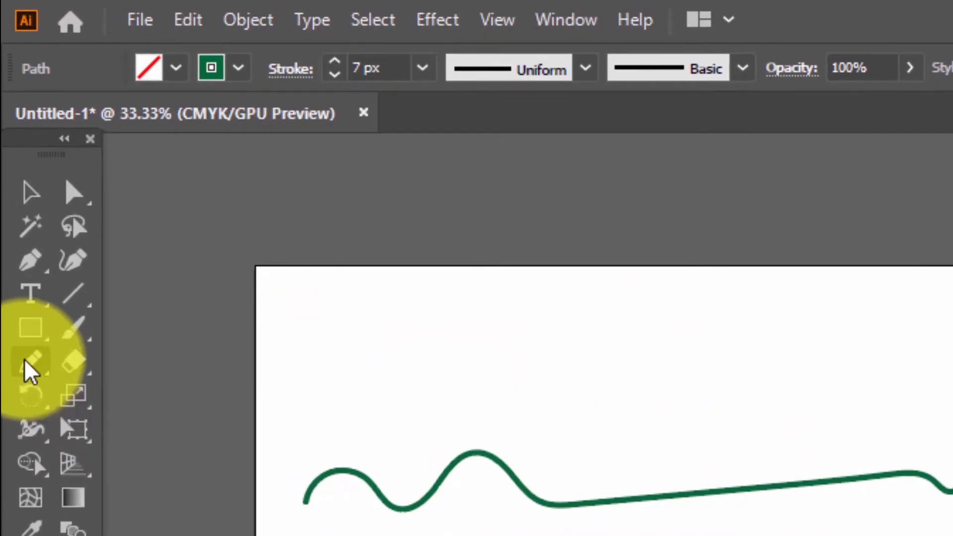
# Review the Pencil tool's fidelity setting and examine the smoothness of the first wavy path's curves up close
pyautogui.click(31, 365)
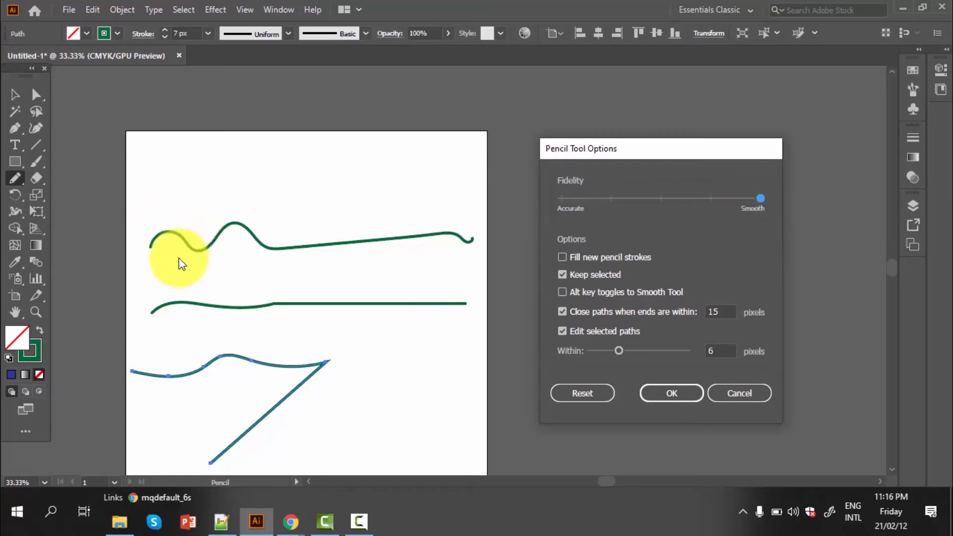
pyautogui.click(677, 396)
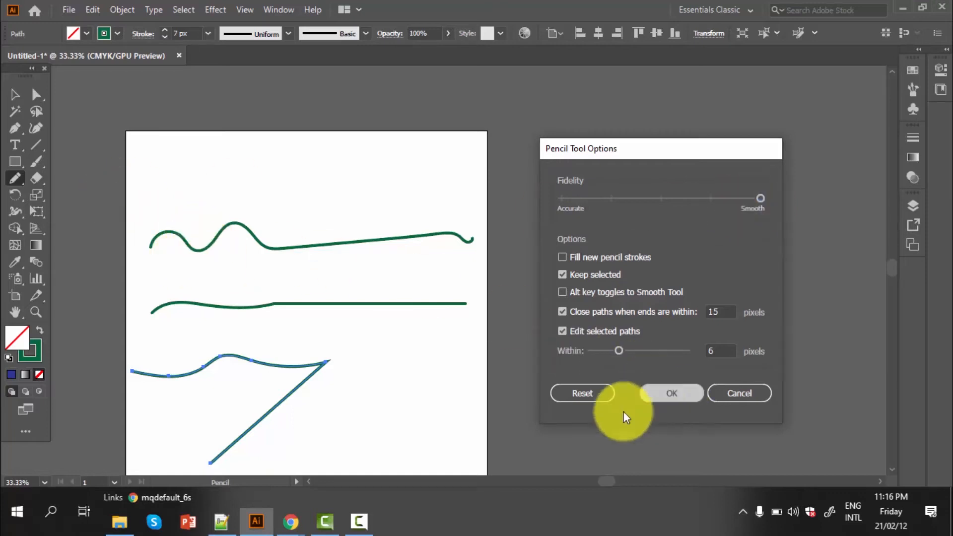
pyautogui.scroll(3, 225, 238)
pyautogui.scroll(1, 224, 238)
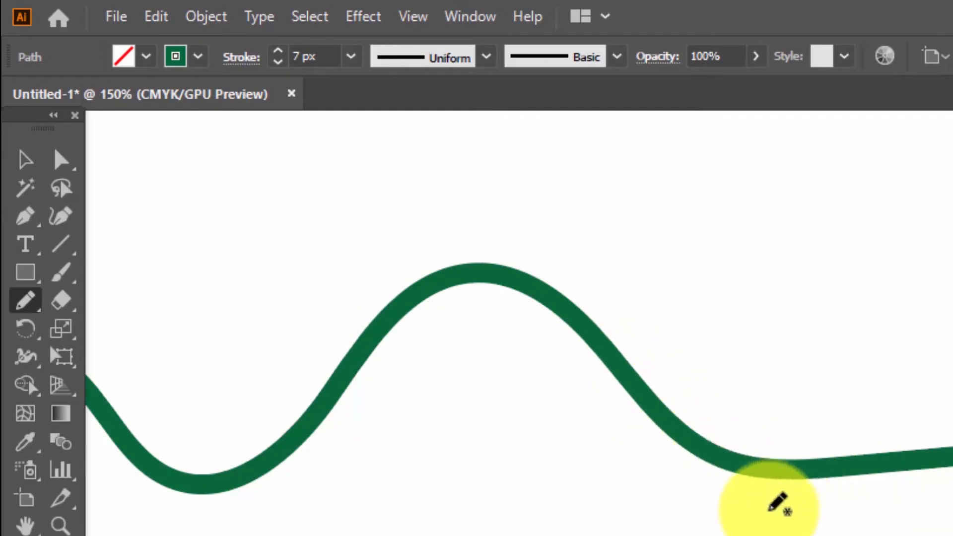
pyautogui.scroll(-2, 705, 501)
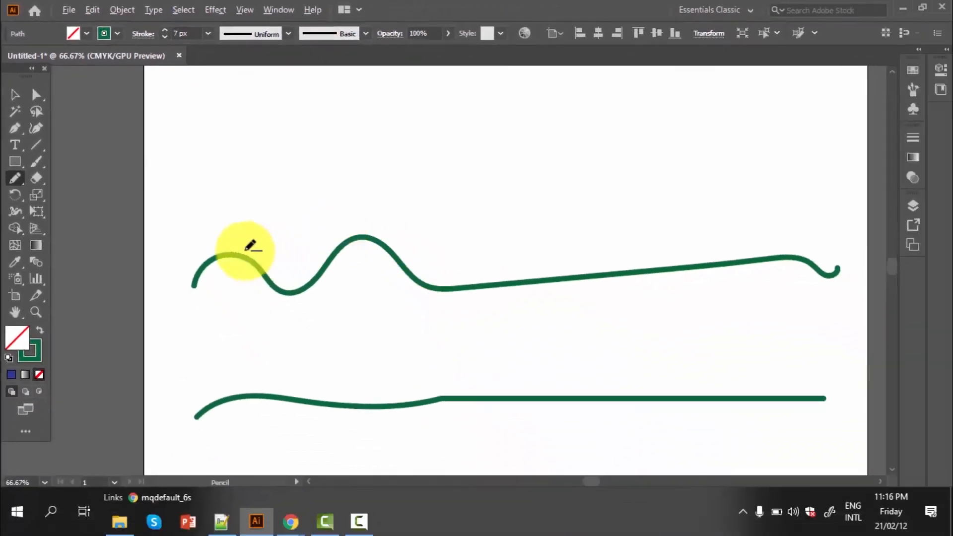
pyautogui.scroll(-3, 251, 246)
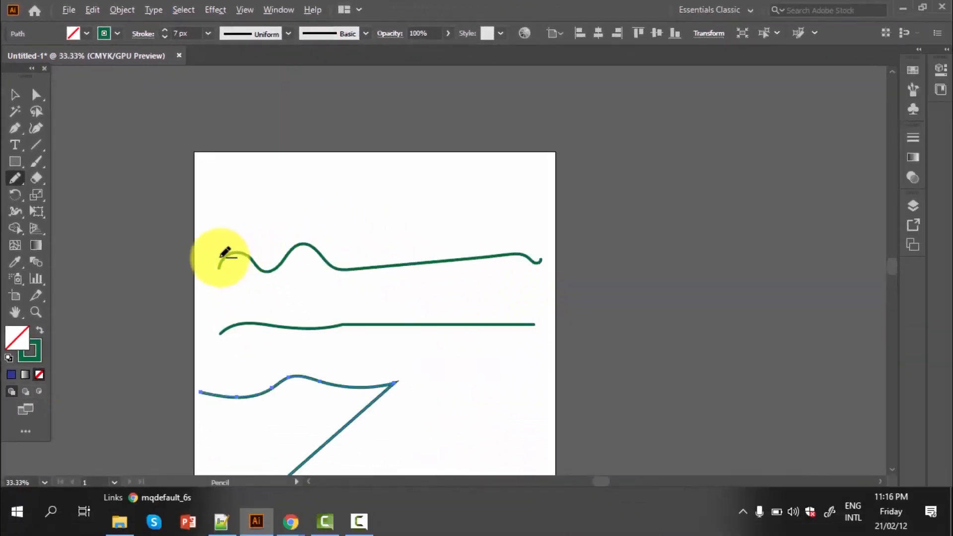
pyautogui.scroll(2, 260, 259)
pyautogui.scroll(-2, 266, 248)
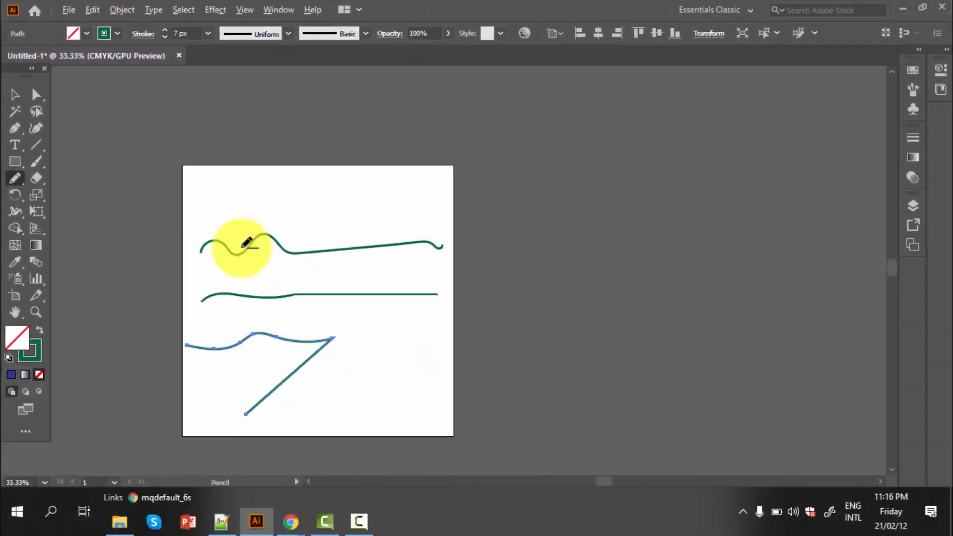
# Set the Pencil tool's fidelity midway between Accurate and Smooth and draw a wavy path along the artboard's upper edge
pyautogui.doubleClick(15, 180)
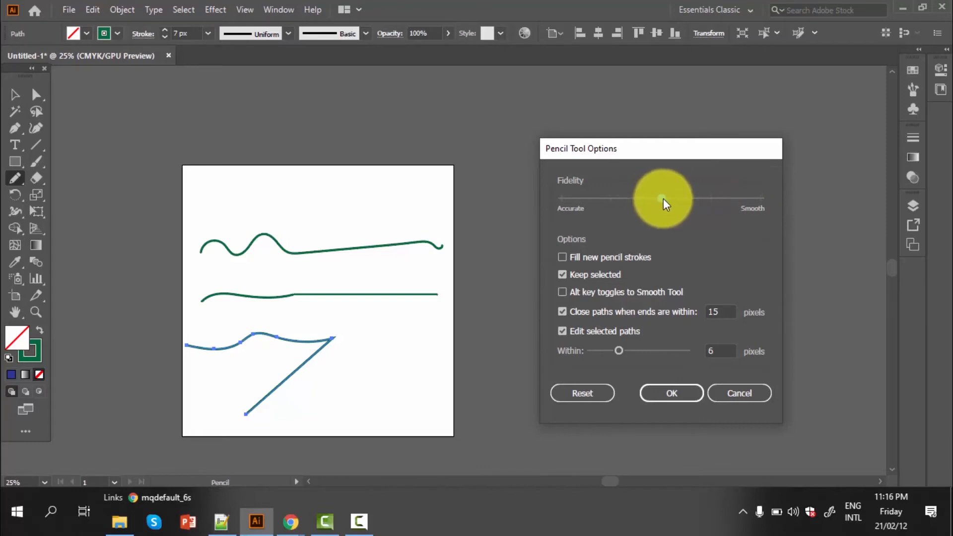
pyautogui.click(661, 397)
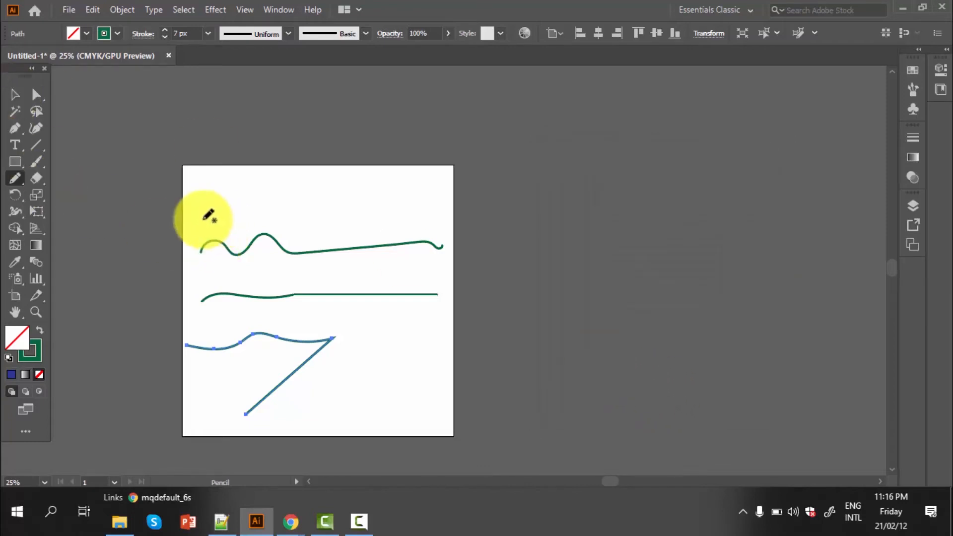
pyautogui.moveTo(205, 218)
pyautogui.mouseDown()
pyautogui.moveTo(251, 187)
pyautogui.moveTo(277, 201)
pyautogui.moveTo(337, 178)
pyautogui.moveTo(369, 189)
pyautogui.moveTo(443, 185)
pyautogui.mouseUp()
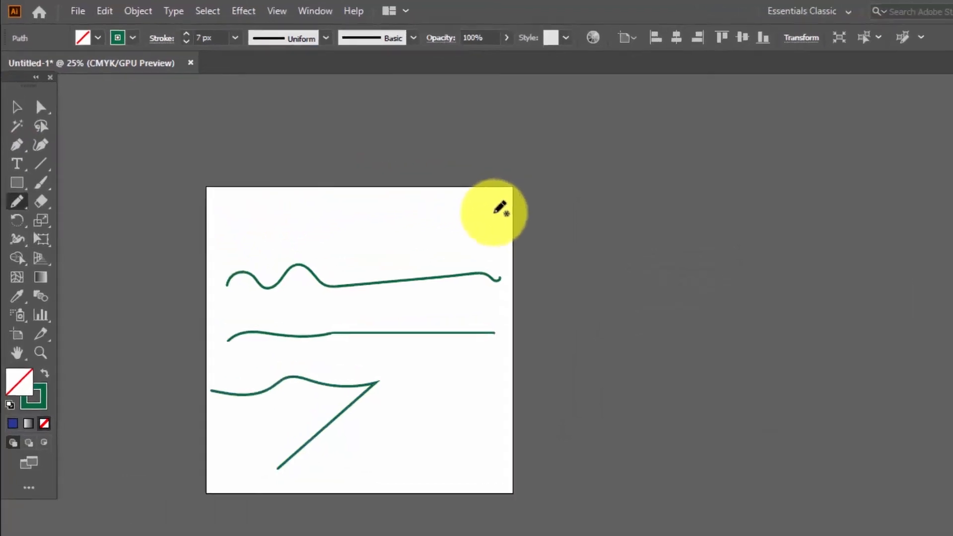
pyautogui.moveTo(494, 213); pyautogui.dragTo(493, 212)
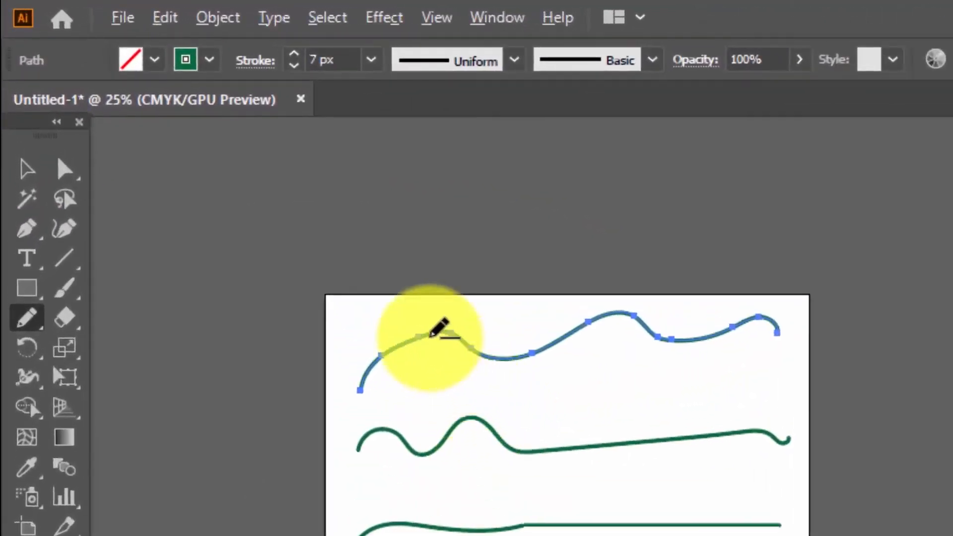
# Inspect the new path's anchor points and set the Pencil tool's fidelity to the most Accurate level
pyautogui.scroll(5, 440, 327)
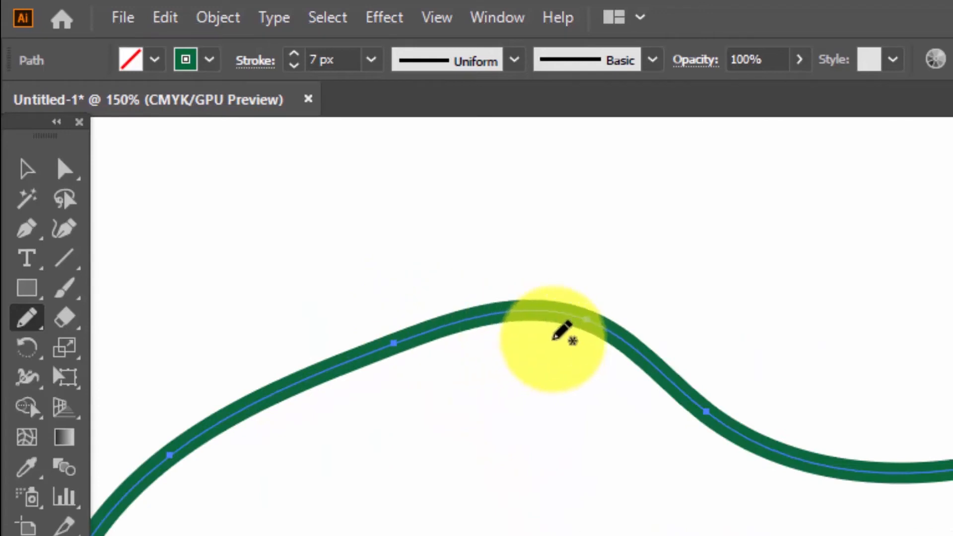
pyautogui.scroll(-2, 521, 365)
pyautogui.scroll(1, 943, 256)
pyautogui.scroll(-3, 814, 311)
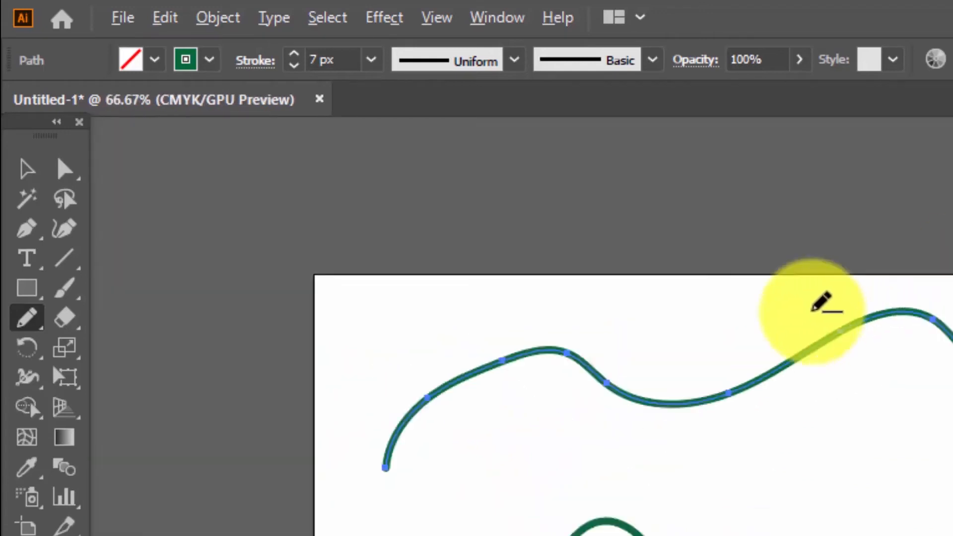
pyautogui.click(25, 323)
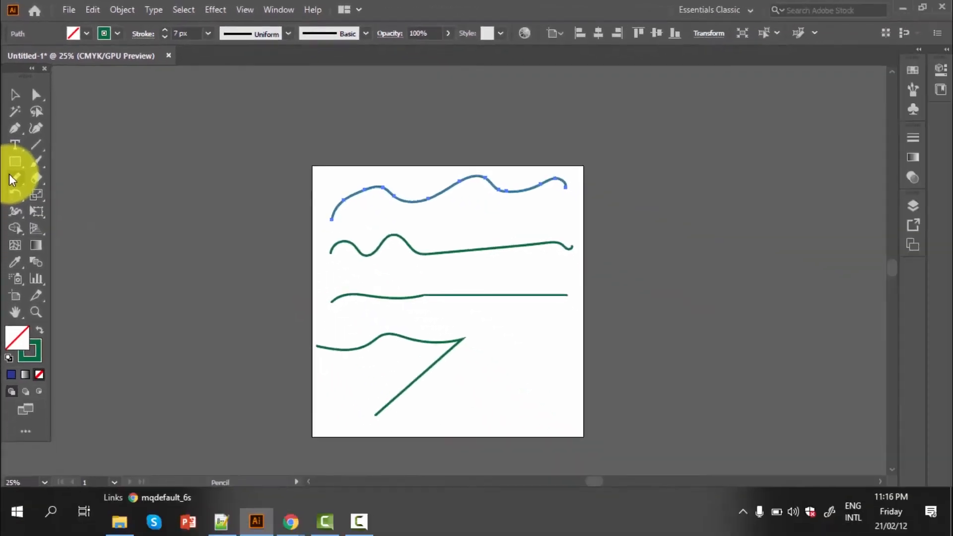
pyautogui.doubleClick(15, 210)
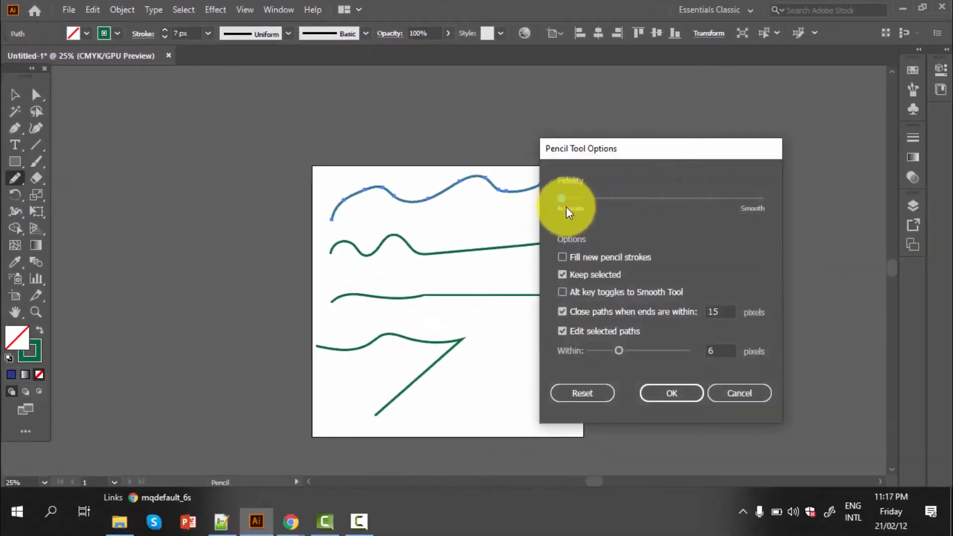
pyautogui.click(680, 394)
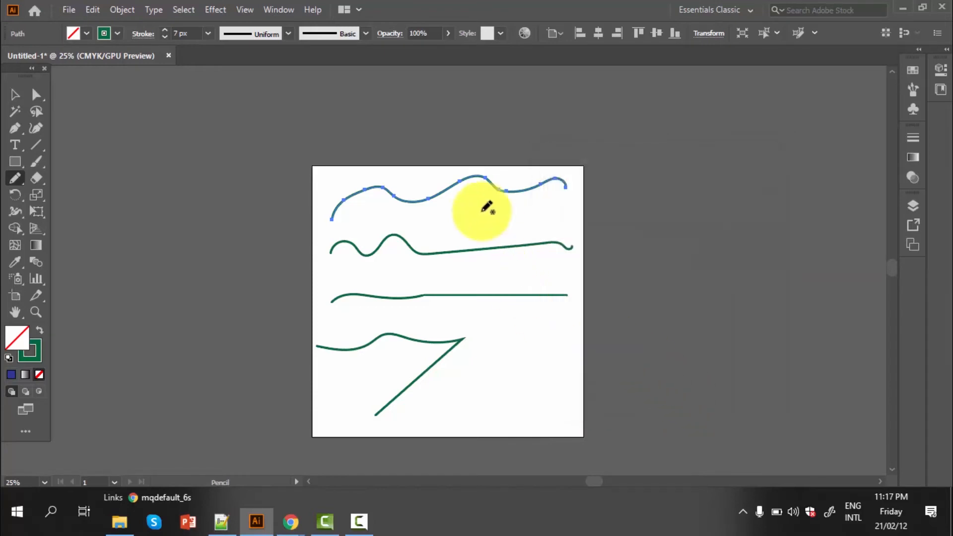
# Draw a shorter wavy freehand path between the two uppermost paths, towards the artboard's right side
pyautogui.hotkey('ctrl', '=')
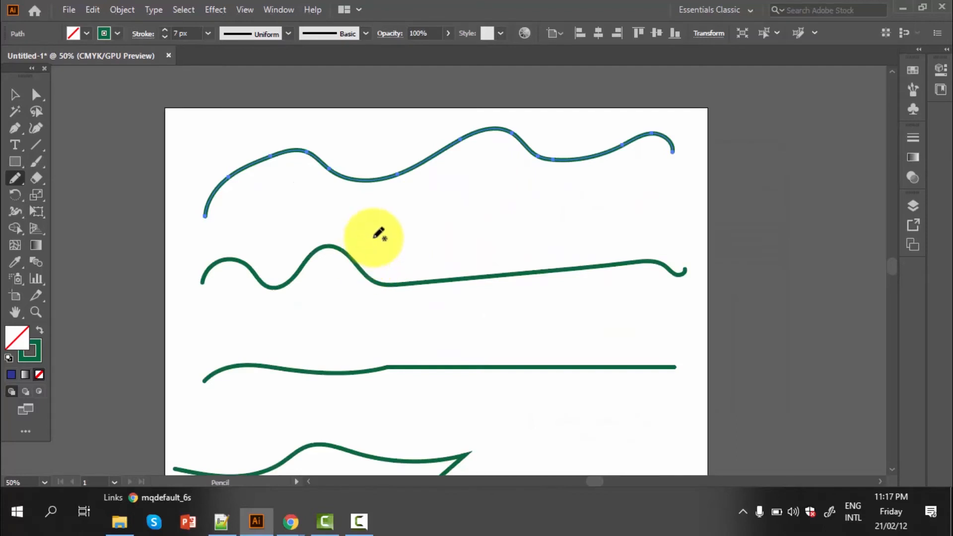
pyautogui.moveTo(375, 238)
pyautogui.mouseDown()
pyautogui.moveTo(409, 226)
pyautogui.moveTo(593, 206)
pyautogui.moveTo(626, 222)
pyautogui.mouseUp()
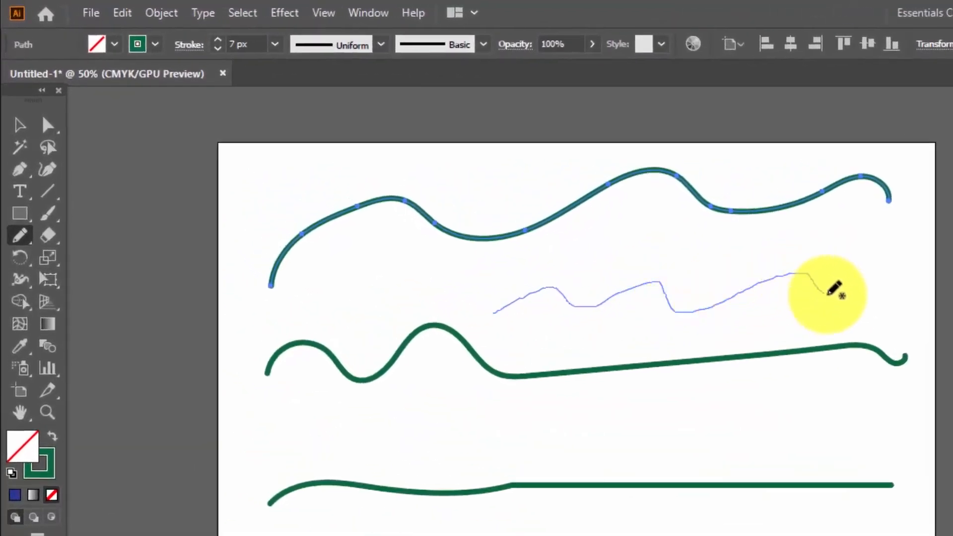
pyautogui.moveTo(827, 292); pyautogui.dragTo(906, 306)
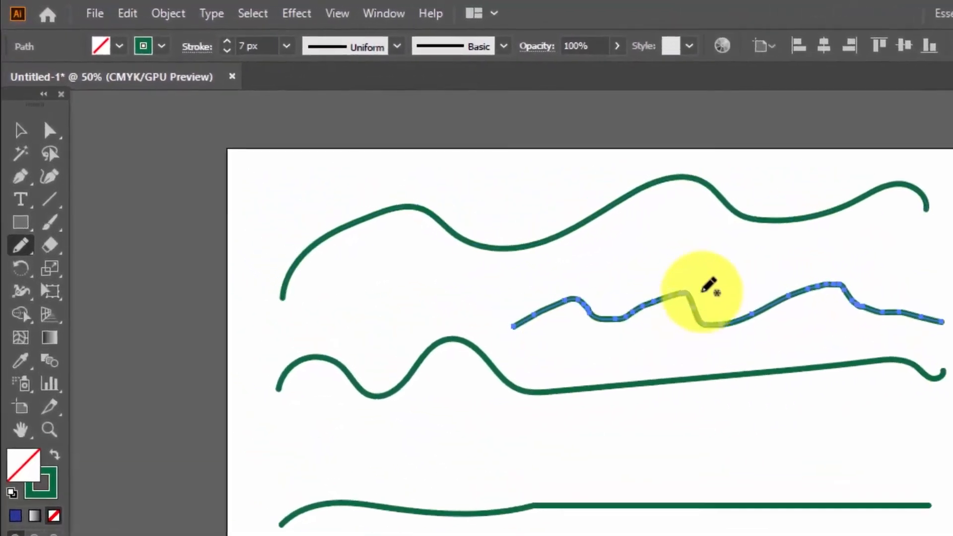
# Examine the anchor points and curve detail along the short path drawn with Accurate fidelity
pyautogui.hotkey('ctrl', '=')
pyautogui.hotkey('ctrl', '=')
pyautogui.hotkey('ctrl', '=')
pyautogui.hotkey('ctrl', '=')
pyautogui.hotkey('ctrl', '=')
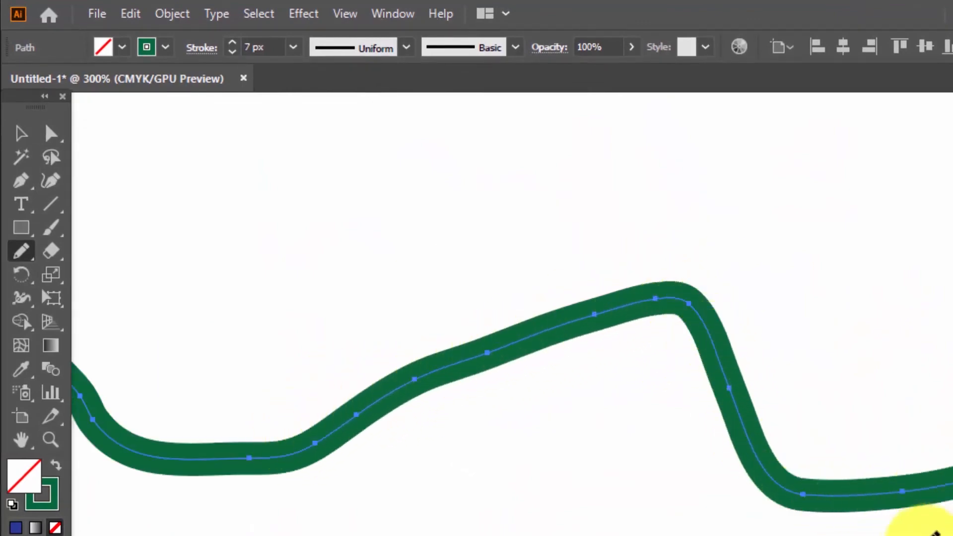
pyautogui.keyDown('alt'); pyautogui.scroll(-3, 839, 526); pyautogui.keyUp('alt')
pyautogui.keyDown('alt'); pyautogui.scroll(2, 635, 509); pyautogui.keyUp('alt')
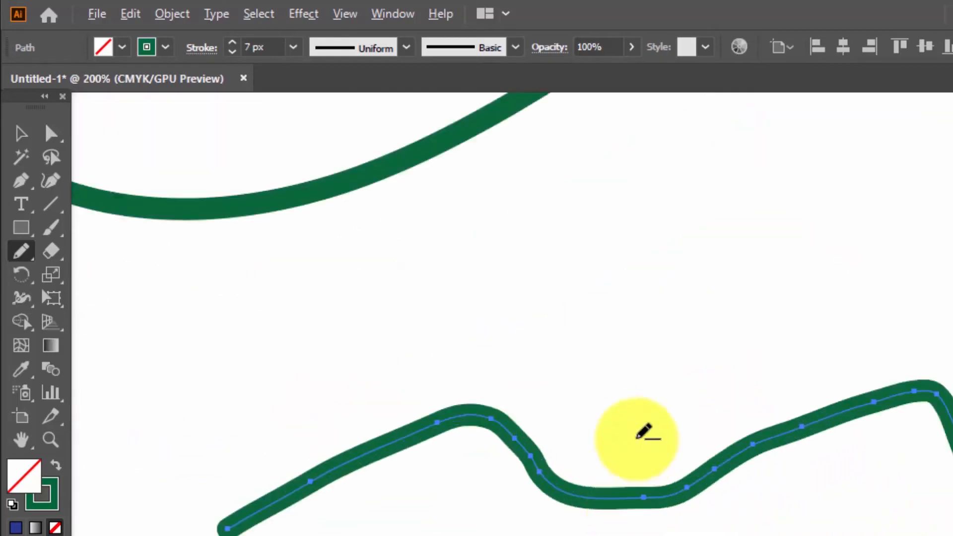
pyautogui.keyDown('alt'); pyautogui.scroll(-2, 646, 432); pyautogui.keyUp('alt')
pyautogui.keyDown('alt'); pyautogui.scroll(-3, 567, 345); pyautogui.keyUp('alt')
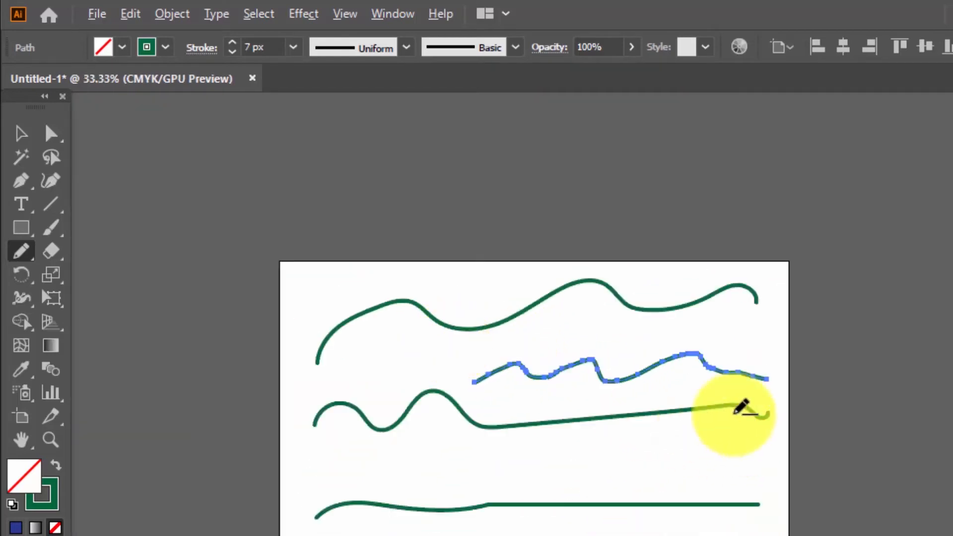
pyautogui.keyDown('alt'); pyautogui.scroll(1, 694, 383); pyautogui.keyUp('alt')
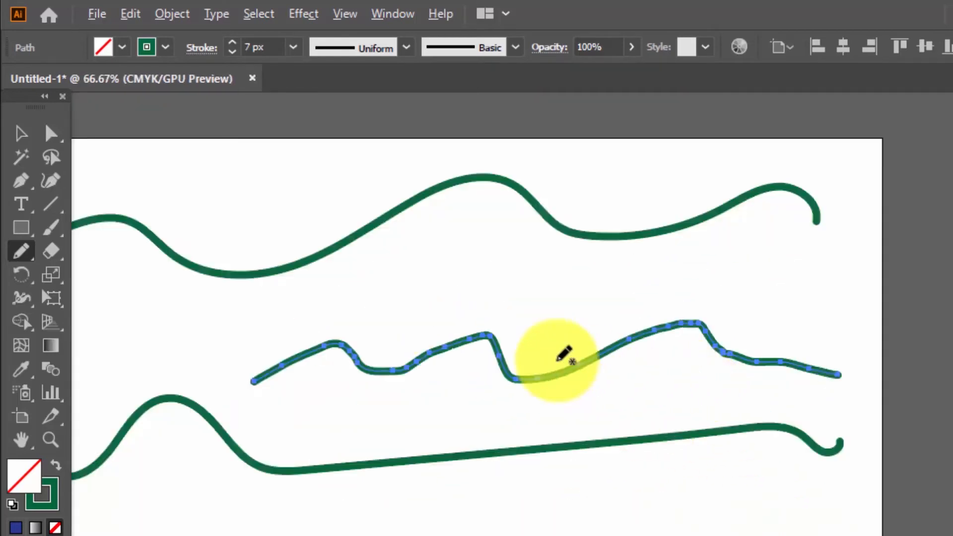
# Turn off Keep selected for the Pencil tool and draw a wavy path just above the path ending in a straight horizontal segment
pyautogui.doubleClick(22, 252)
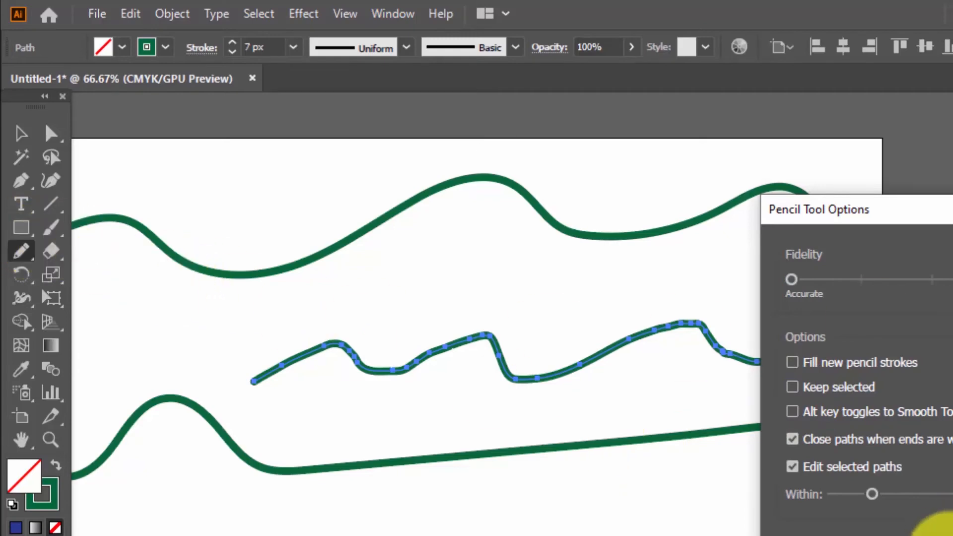
pyautogui.click(940, 534)
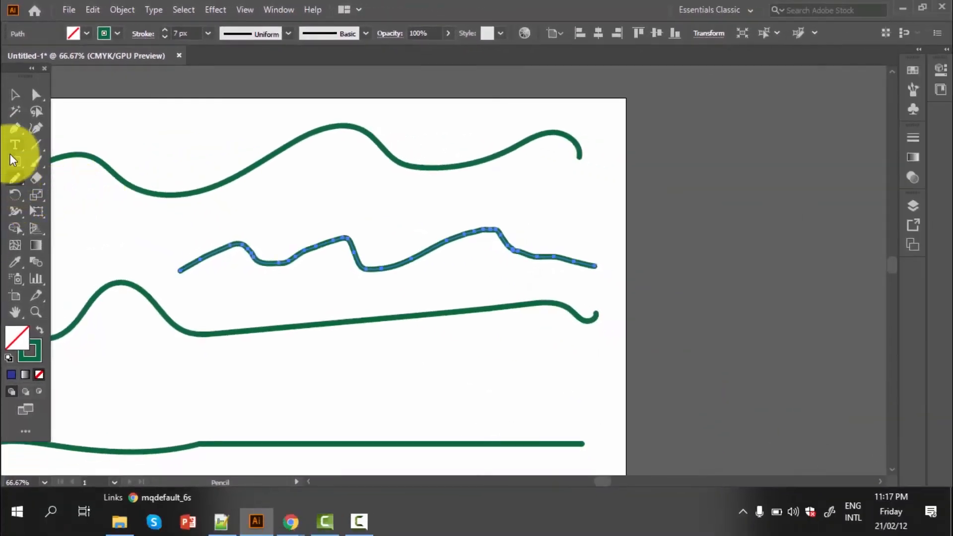
pyautogui.click(13, 179)
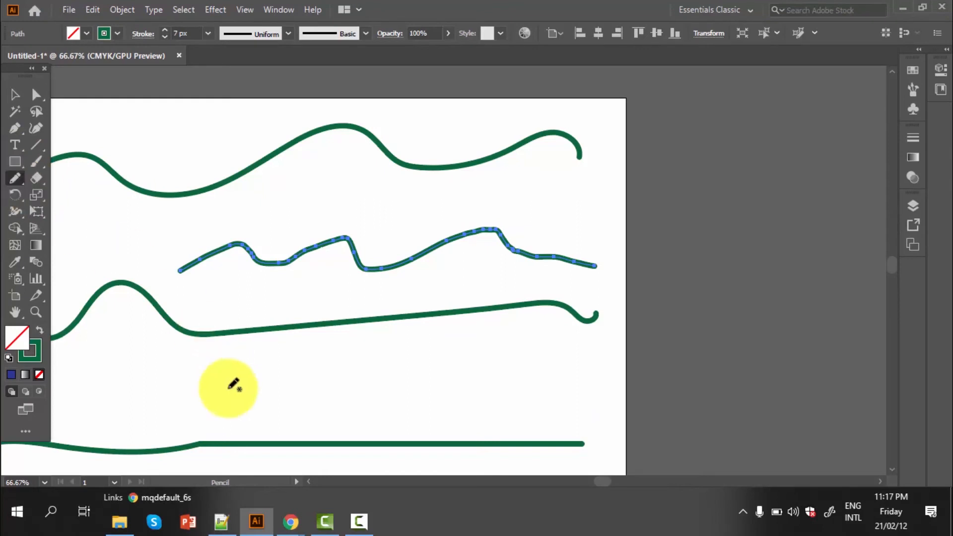
pyautogui.moveTo(178, 379)
pyautogui.mouseDown()
pyautogui.moveTo(291, 389)
pyautogui.moveTo(385, 368)
pyautogui.moveTo(487, 370)
pyautogui.moveTo(569, 385)
pyautogui.mouseUp()
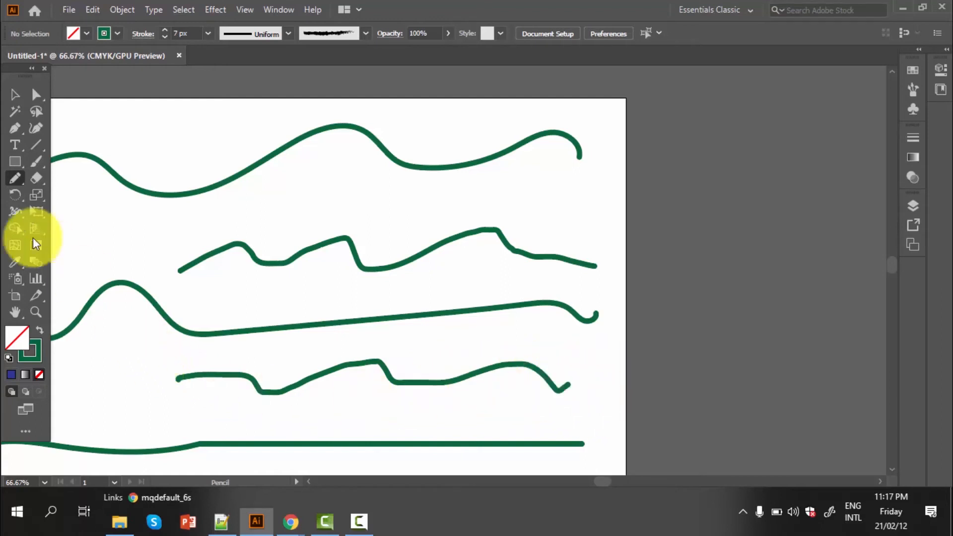
# Turn the Pencil tool's Keep selected option back on
pyautogui.doubleClick(15, 179)
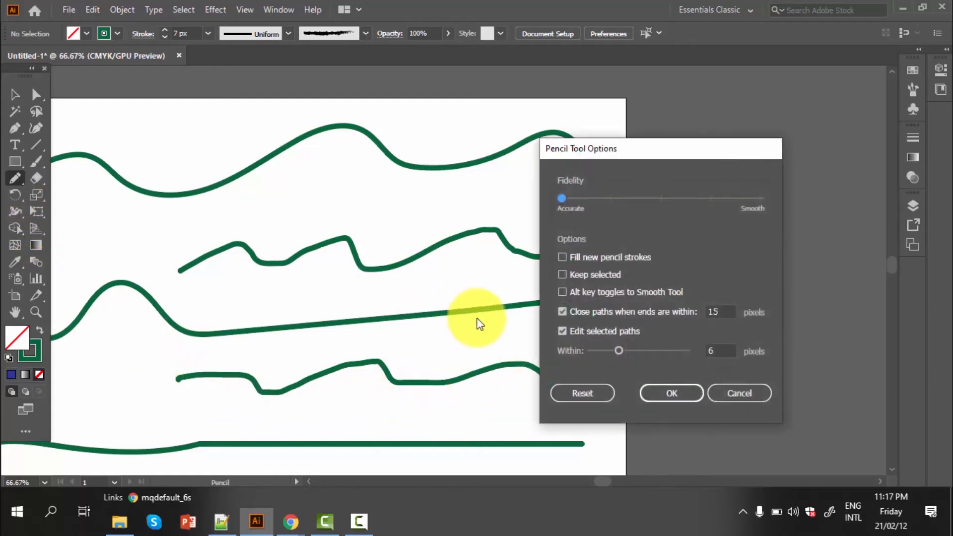
pyautogui.click(563, 275)
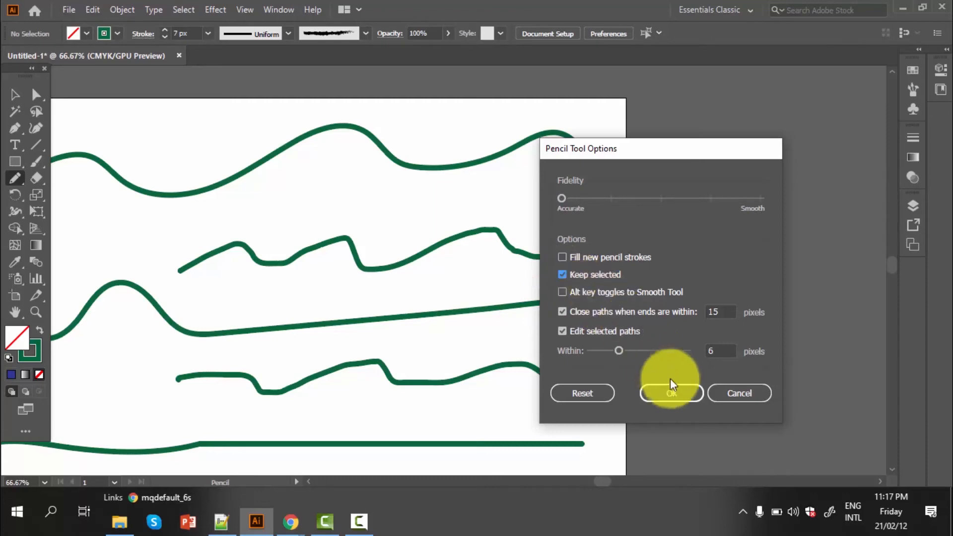
pyautogui.click(675, 394)
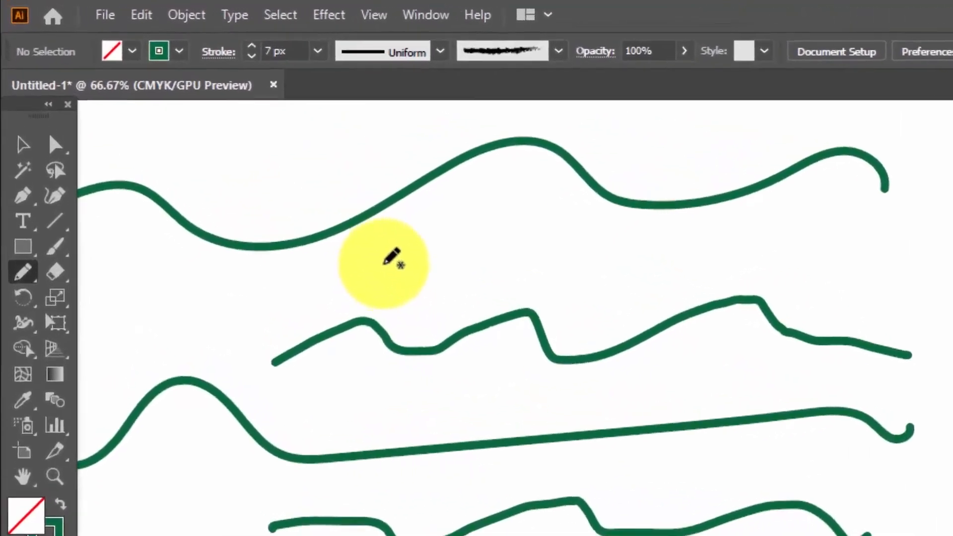
# Draw another wavy freehand path directly beneath the topmost path, above the short one
pyautogui.moveTo(383, 263)
pyautogui.mouseDown()
pyautogui.moveTo(647, 282)
pyautogui.moveTo(818, 255)
pyautogui.moveTo(843, 271)
pyautogui.mouseUp()
pyautogui.moveTo(413, 287)
pyautogui.mouseDown()
pyautogui.moveTo(450, 303)
pyautogui.moveTo(446, 248)
pyautogui.moveTo(537, 278)
pyautogui.moveTo(787, 281)
pyautogui.moveTo(931, 300)
pyautogui.mouseUp()
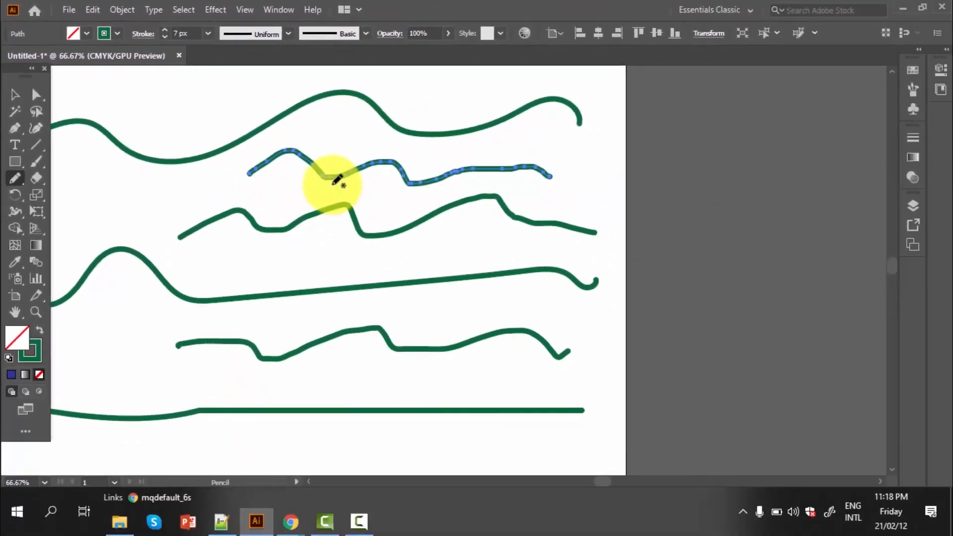
pyautogui.moveTo(249, 173); pyautogui.dragTo(283, 153)
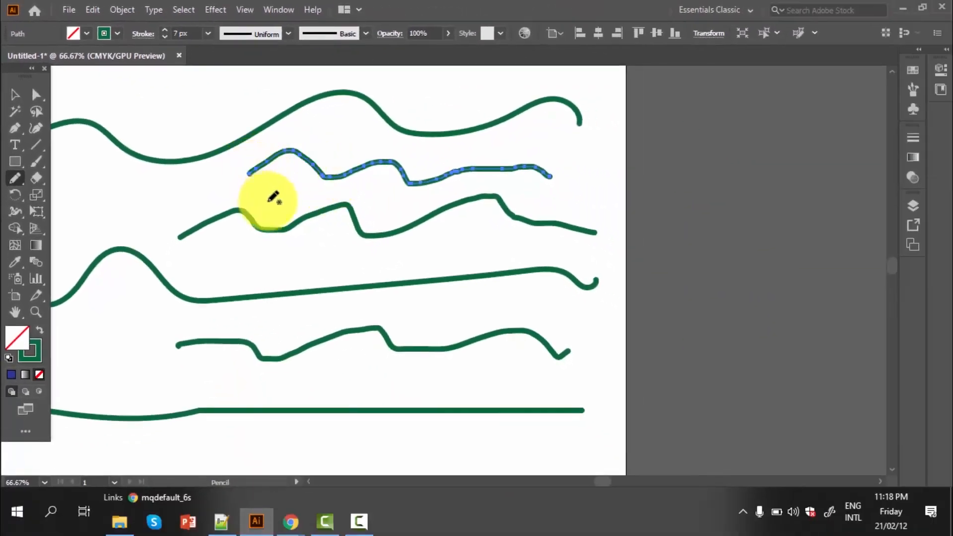
pyautogui.scroll(1, 263, 198)
pyautogui.moveTo(248, 206)
pyautogui.mouseDown()
pyautogui.moveTo(275, 197)
pyautogui.moveTo(248, 206)
pyautogui.mouseUp()
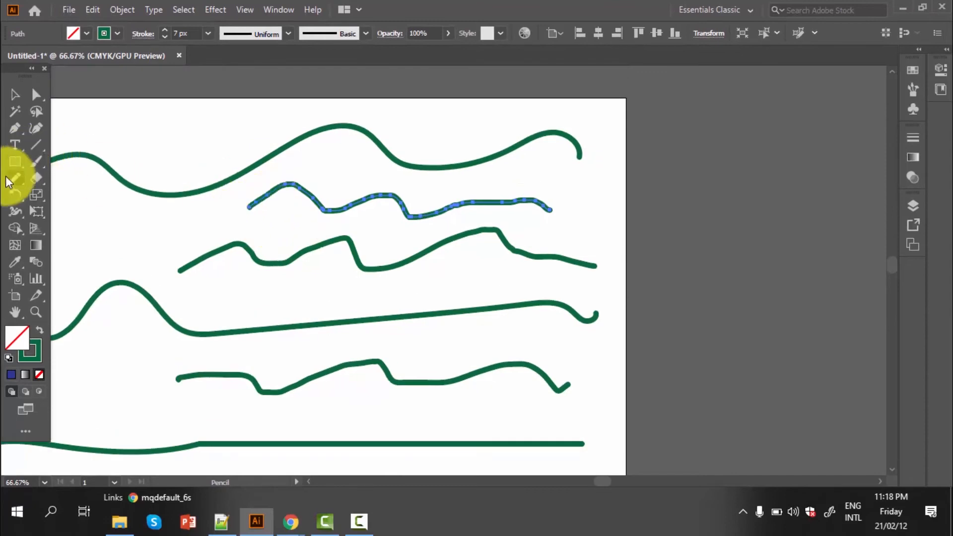
# Select all the freehand paths on the artboard and delete them
pyautogui.click(14, 94)
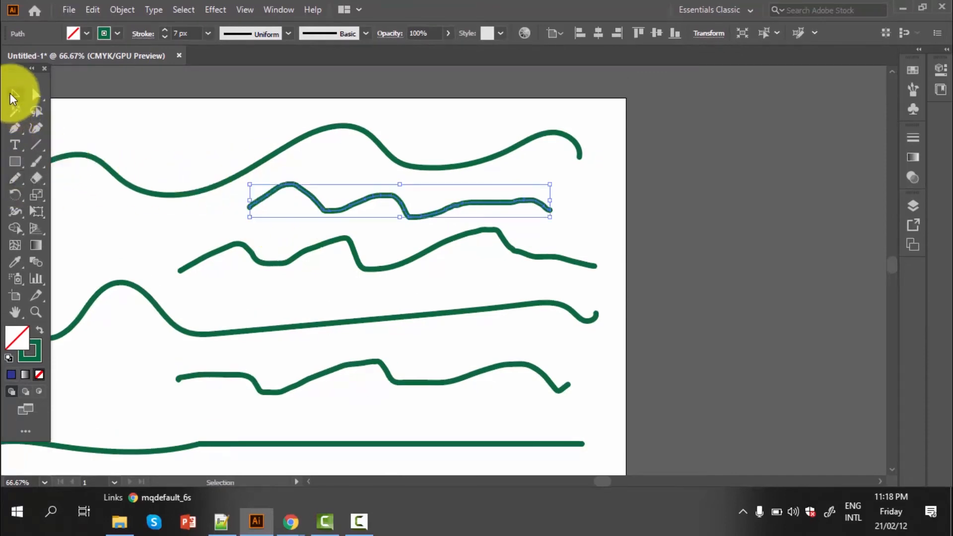
pyautogui.moveTo(105, 102); pyautogui.dragTo(597, 450)
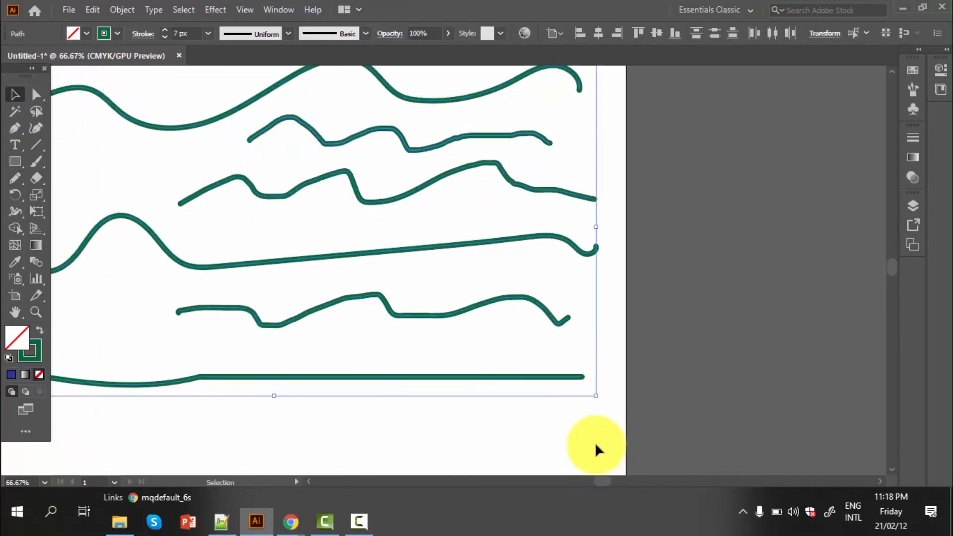
pyautogui.scroll(1, 596, 449)
pyautogui.press('Delete')
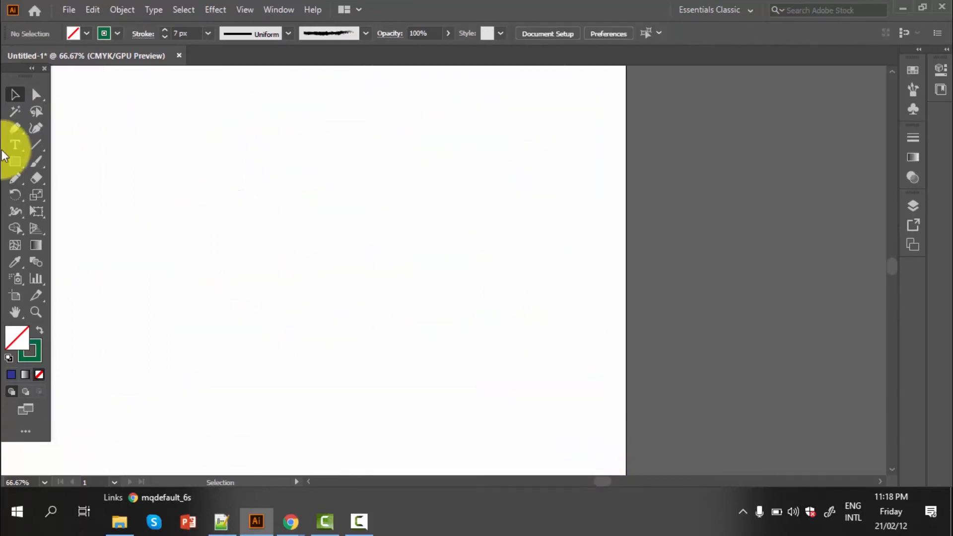
# Draw a gently curving horizontal path near the artboard's upper edge with the Pencil tool and change its stroke color to red
pyautogui.moveTo(14, 183); pyautogui.dragTo(93, 195)
pyautogui.moveTo(158, 155)
pyautogui.mouseDown()
pyautogui.moveTo(330, 146)
pyautogui.moveTo(443, 148)
pyautogui.moveTo(481, 157)
pyautogui.mouseUp()
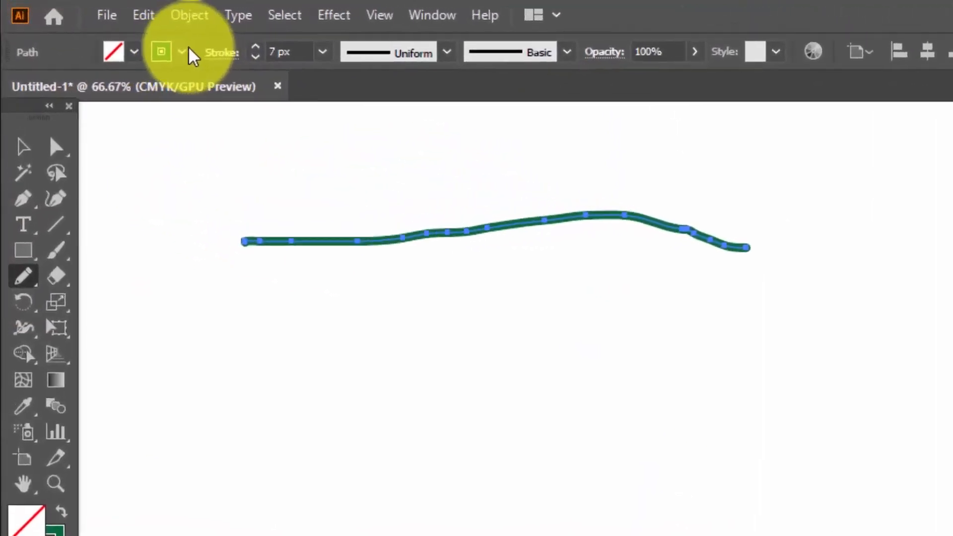
pyautogui.click(182, 51)
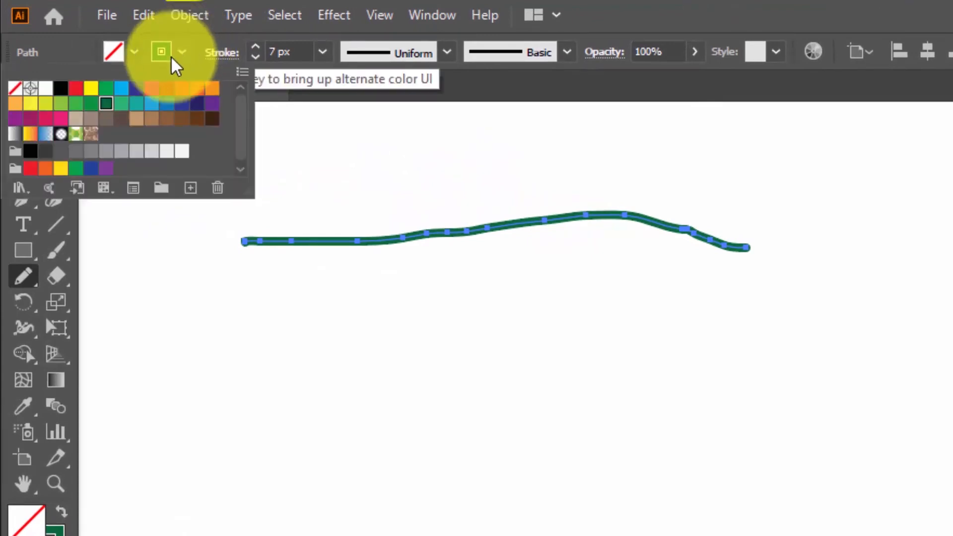
pyautogui.click(91, 89)
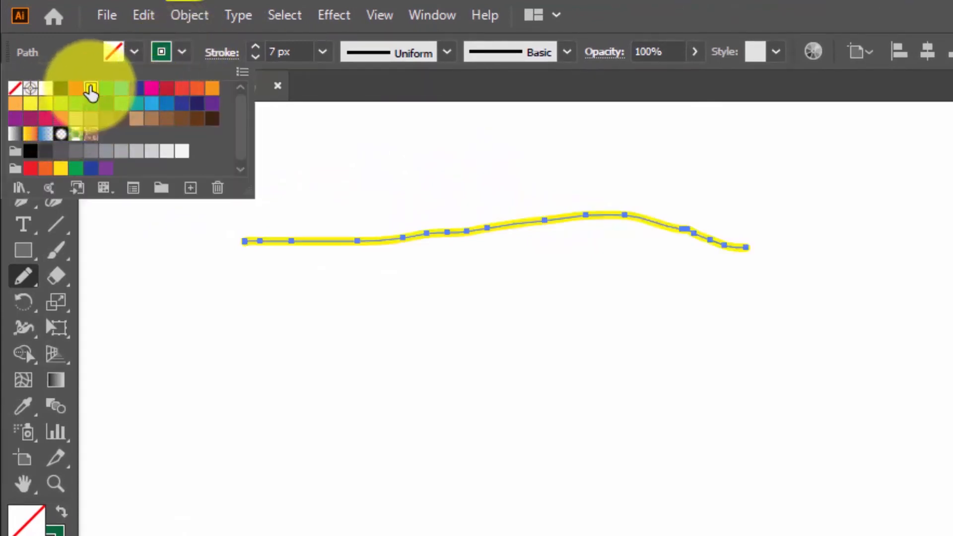
pyautogui.click(74, 89)
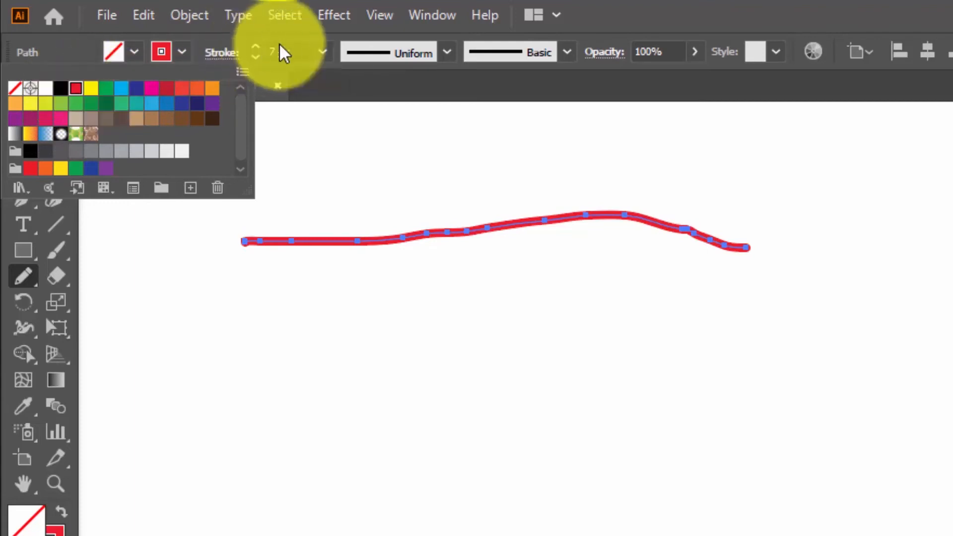
# Set the red path's stroke weight to 13 px
pyautogui.click(326, 53)
pyautogui.click(322, 52)
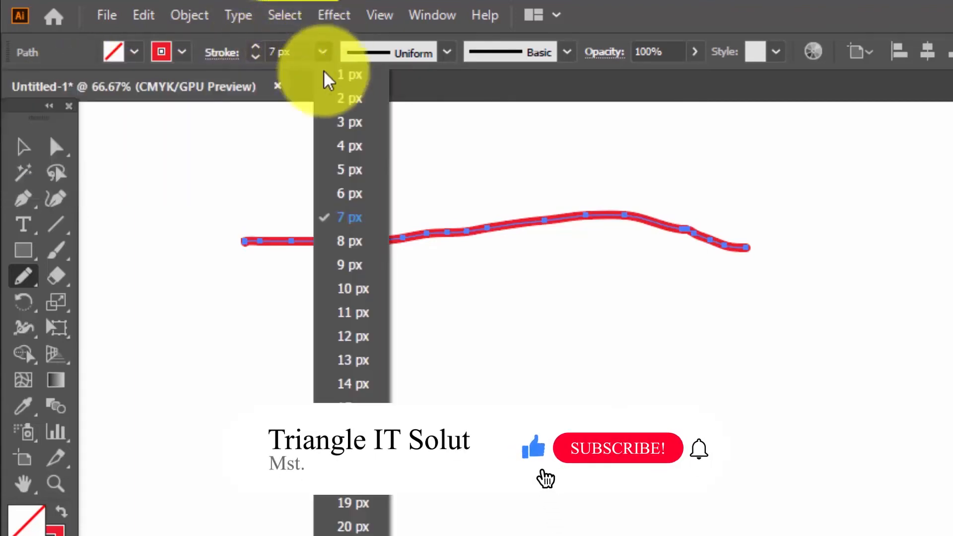
pyautogui.click(357, 365)
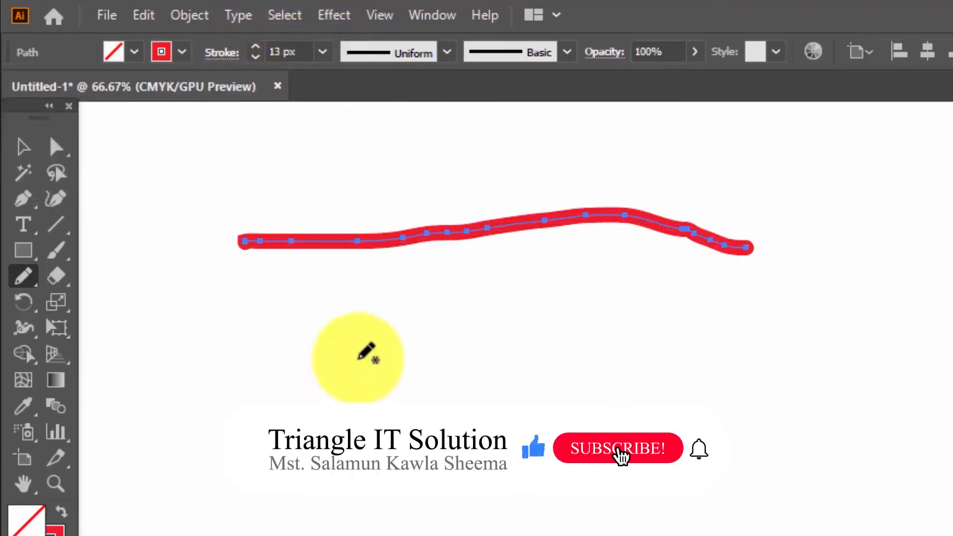
# Try several tapered variable width profiles on the red path, finish with the half-dome profile, and look through the available brush definitions
pyautogui.click(448, 53)
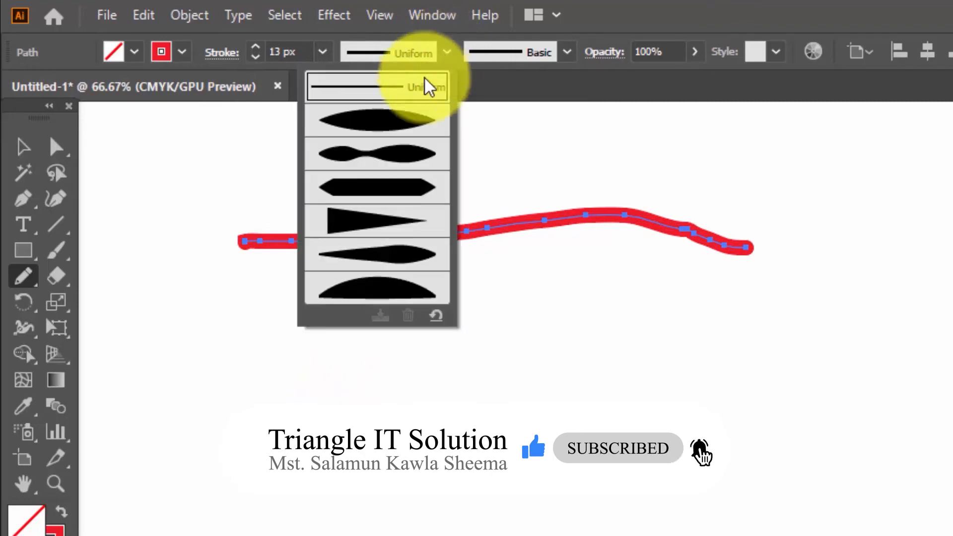
pyautogui.click(383, 192)
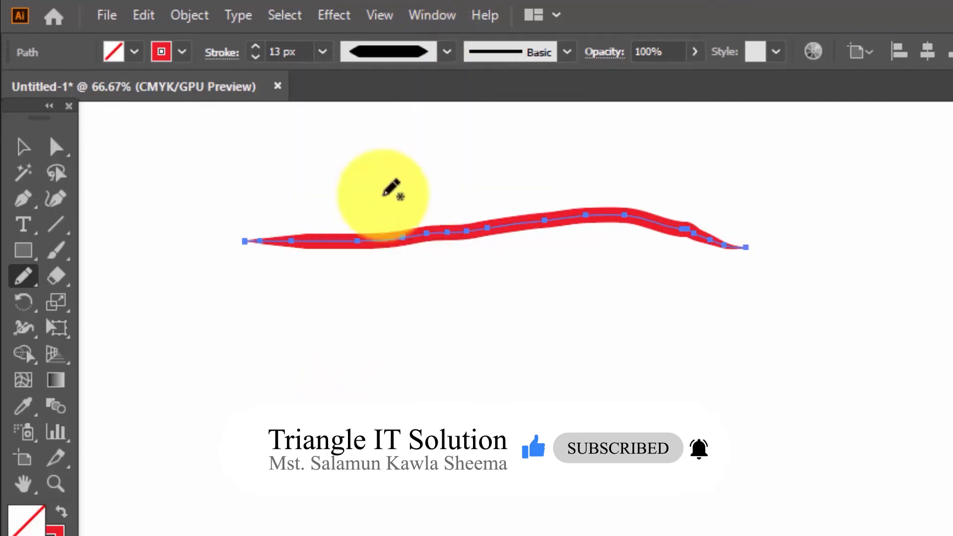
pyautogui.click(448, 53)
pyautogui.click(377, 254)
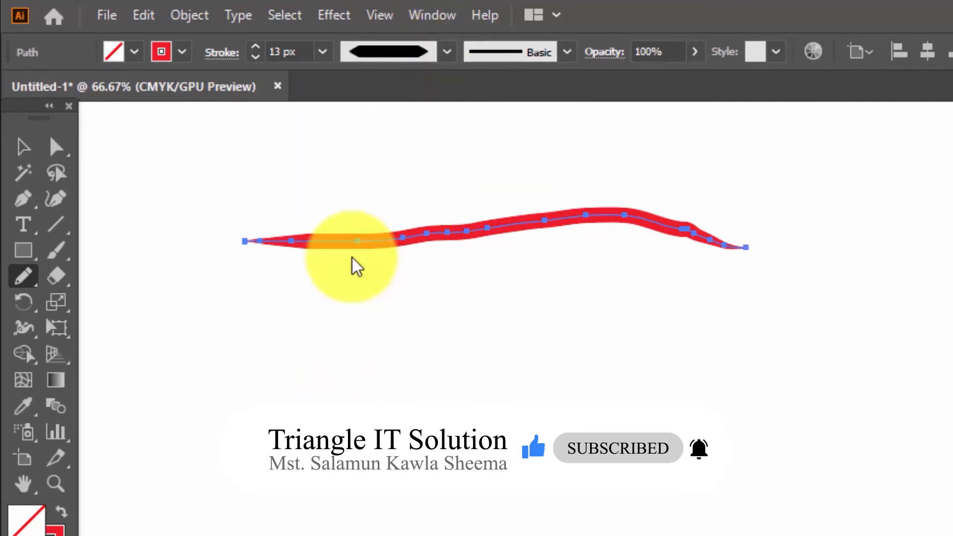
pyautogui.click(446, 54)
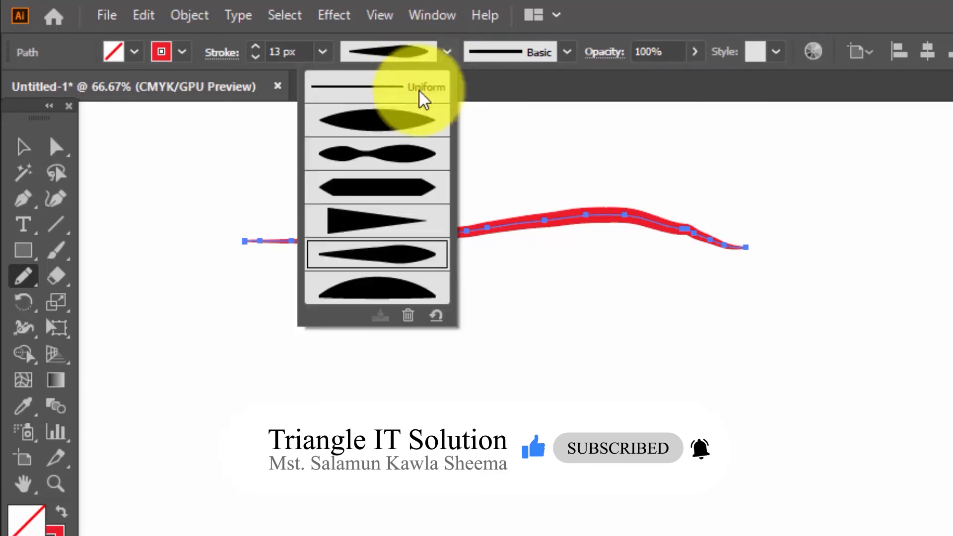
pyautogui.click(369, 287)
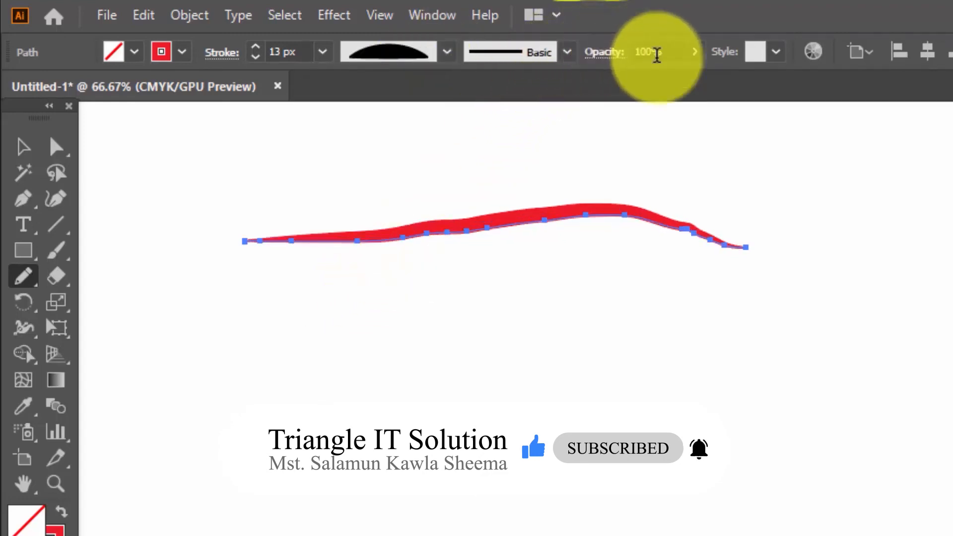
pyautogui.click(567, 51)
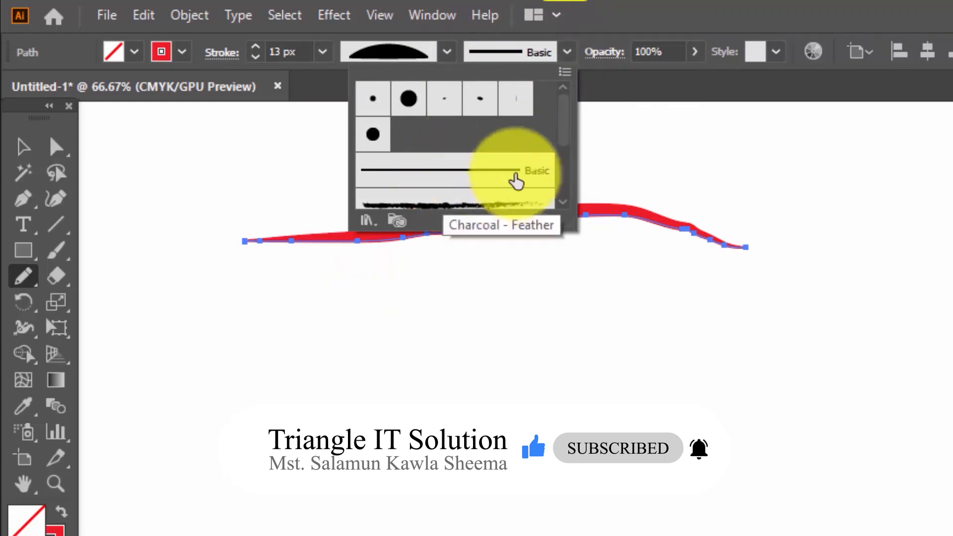
pyautogui.click(693, 52)
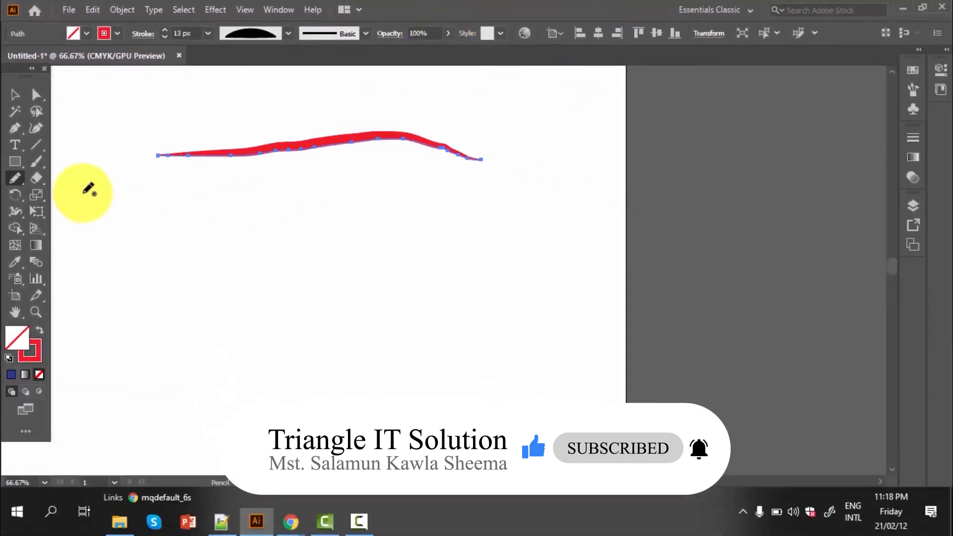
# Split the 15 px red wavy path at its first crest with the Path Eraser tool
pyautogui.moveTo(243, 148)
pyautogui.mouseDown()
pyautogui.moveTo(200, 166)
pyautogui.moveTo(374, 150)
pyautogui.moveTo(484, 158)
pyautogui.moveTo(408, 166)
pyautogui.mouseUp()
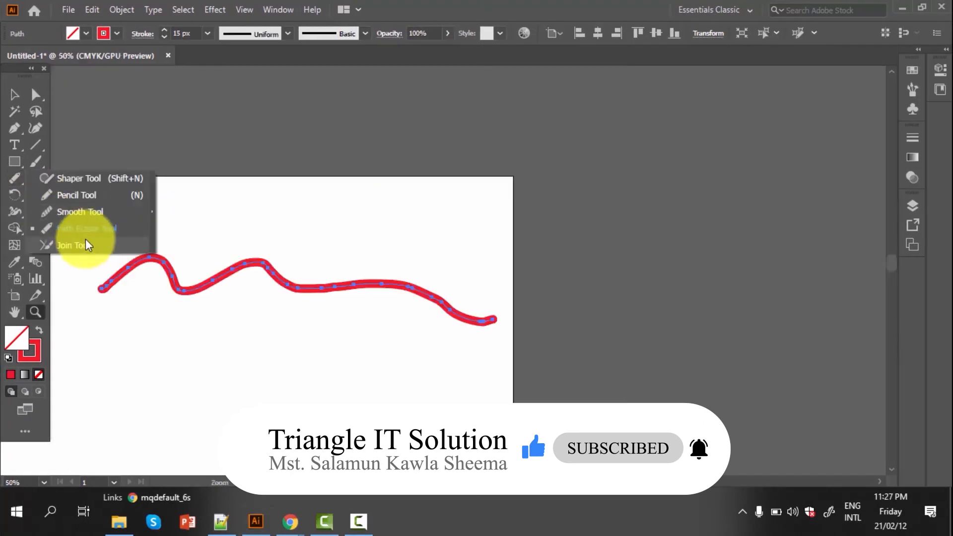
pyautogui.moveTo(70, 240); pyautogui.dragTo(110, 248)
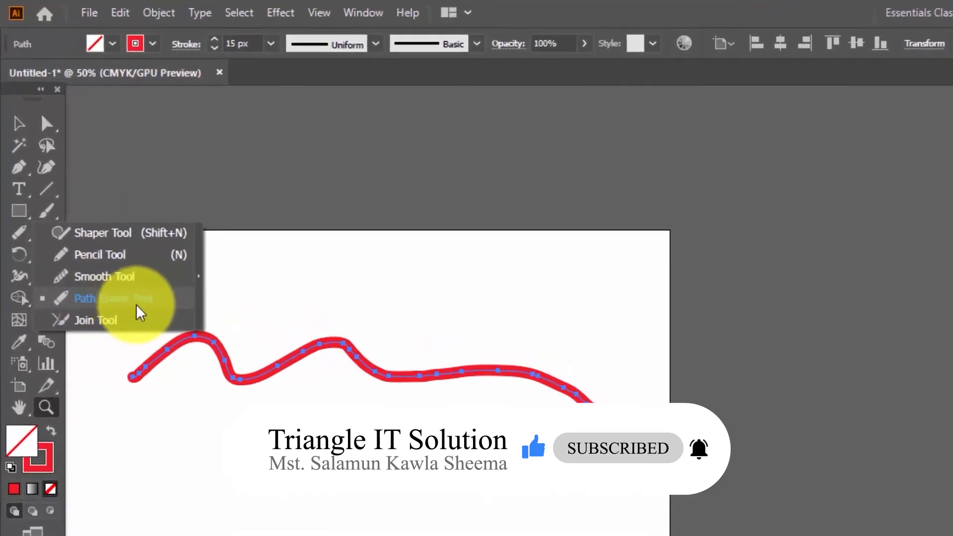
pyautogui.moveTo(136, 305); pyautogui.dragTo(114, 301)
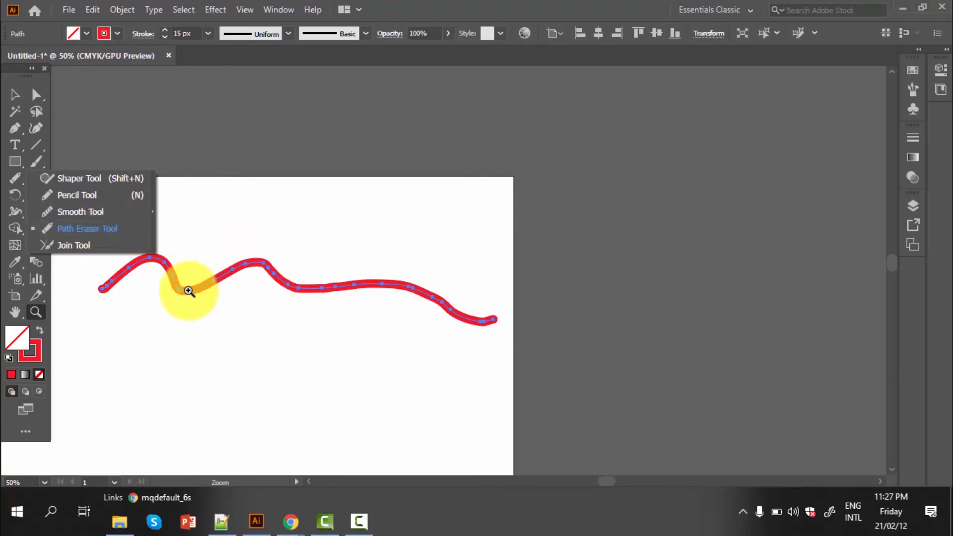
pyautogui.scroll(2, 189, 289)
pyautogui.scroll(-1, 230, 283)
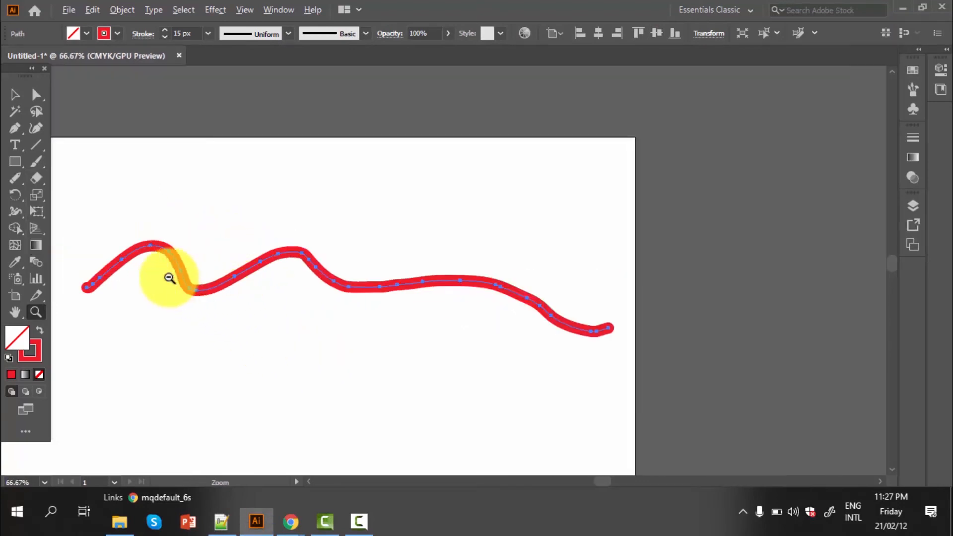
pyautogui.scroll(2, 170, 278)
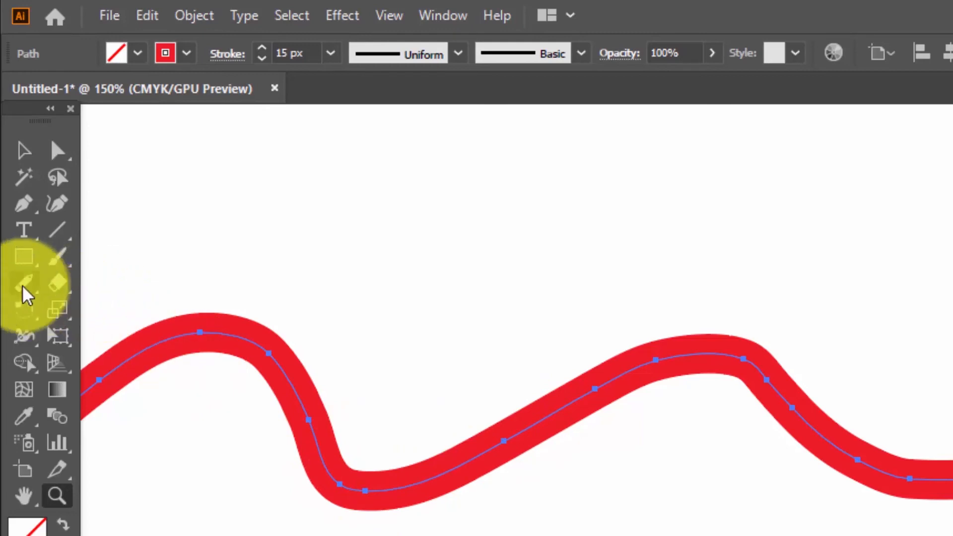
pyautogui.moveTo(28, 296); pyautogui.dragTo(119, 365)
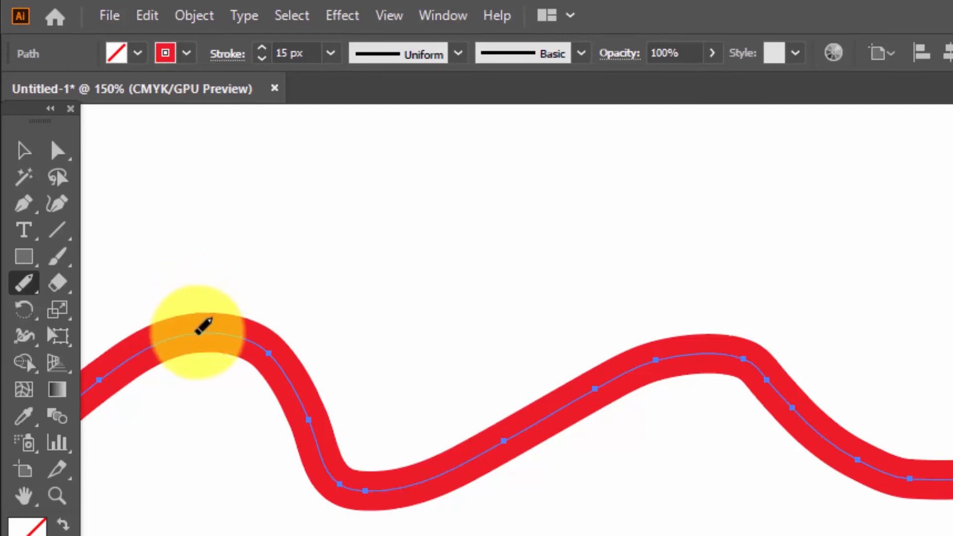
pyautogui.moveTo(197, 332); pyautogui.dragTo(228, 264)
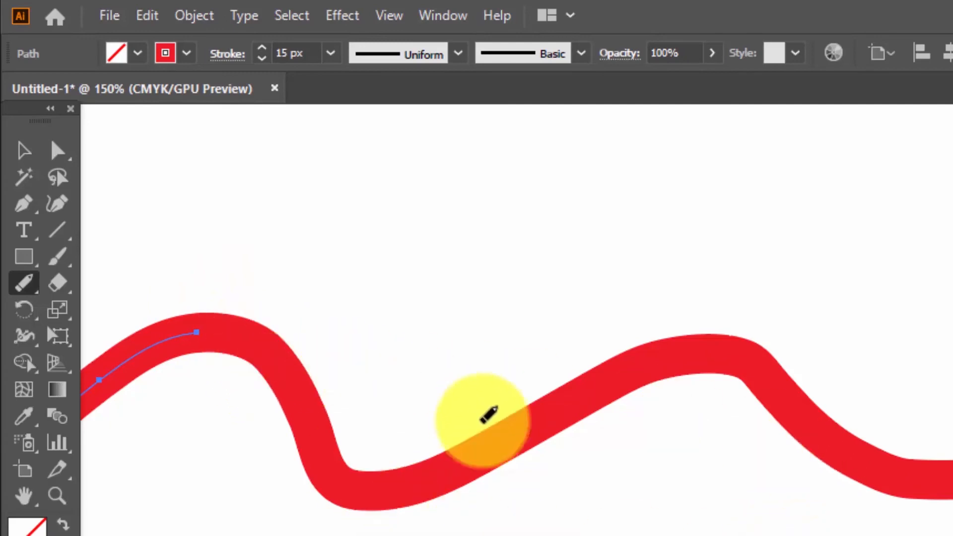
# Move the longer severed piece of the red path up and away from the short starting piece
pyautogui.scroll(-2, 502, 426)
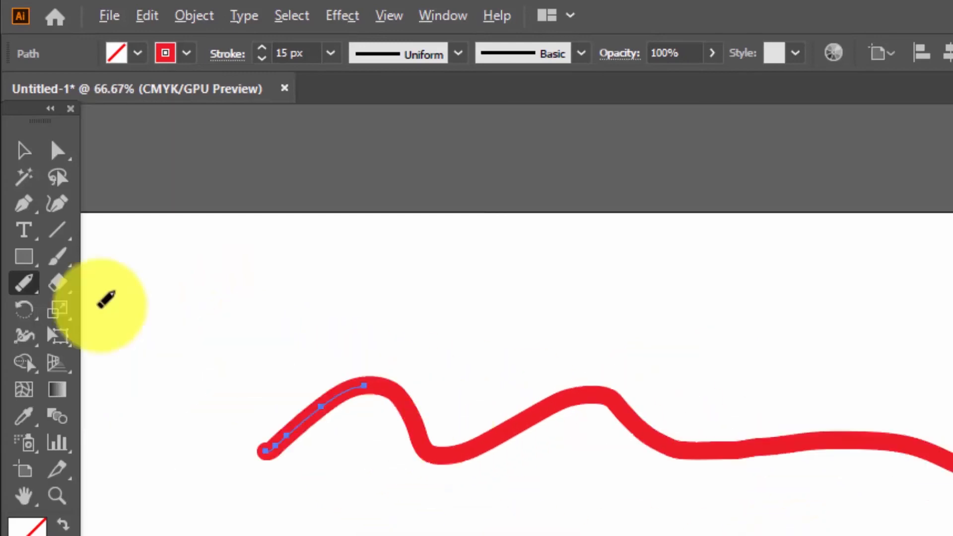
pyautogui.click(20, 149)
pyautogui.moveTo(430, 351); pyautogui.dragTo(557, 387)
pyautogui.moveTo(352, 399); pyautogui.dragTo(300, 363)
pyautogui.moveTo(558, 360); pyautogui.dragTo(433, 339)
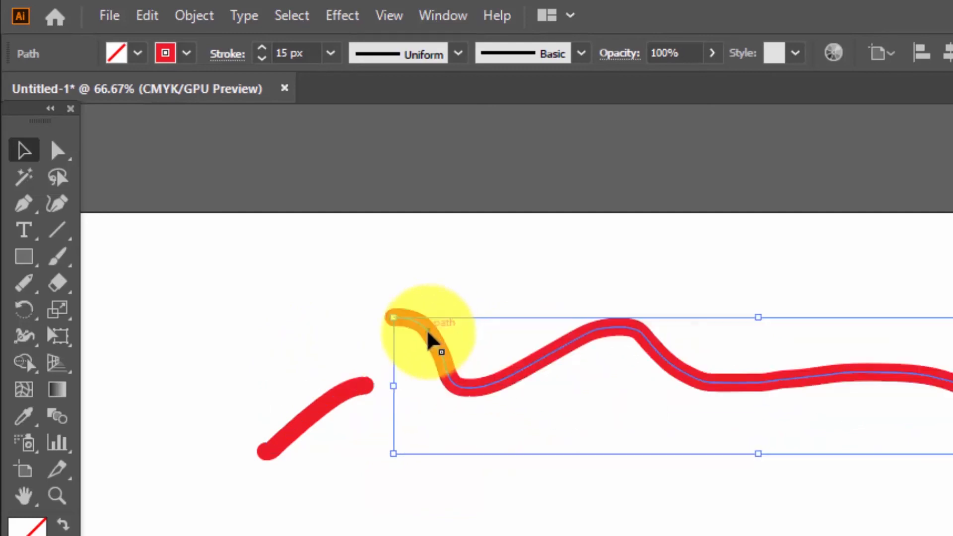
# Cut the longer red piece midway up its rising slope with the Path Eraser tool
pyautogui.click(25, 286)
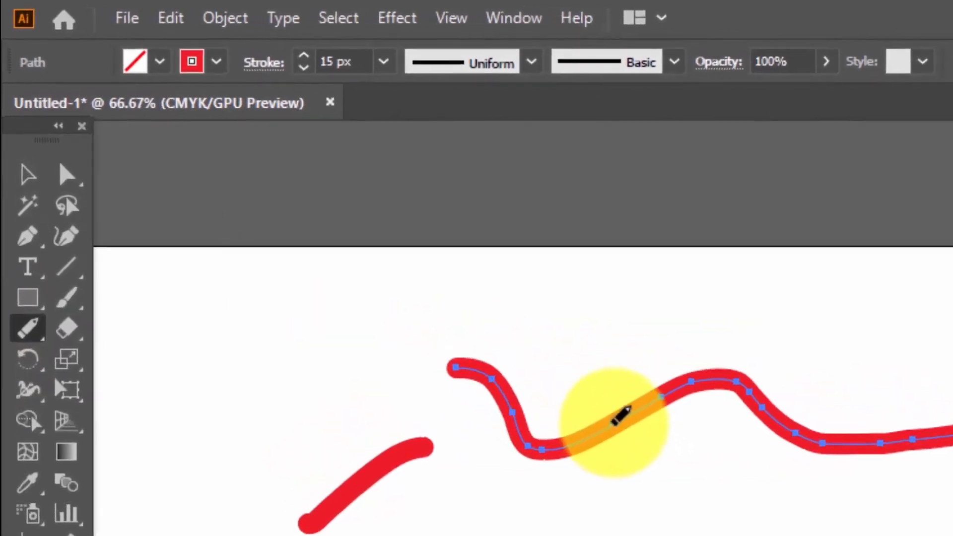
pyautogui.hotkey('ctrl', 'shift', 'a')
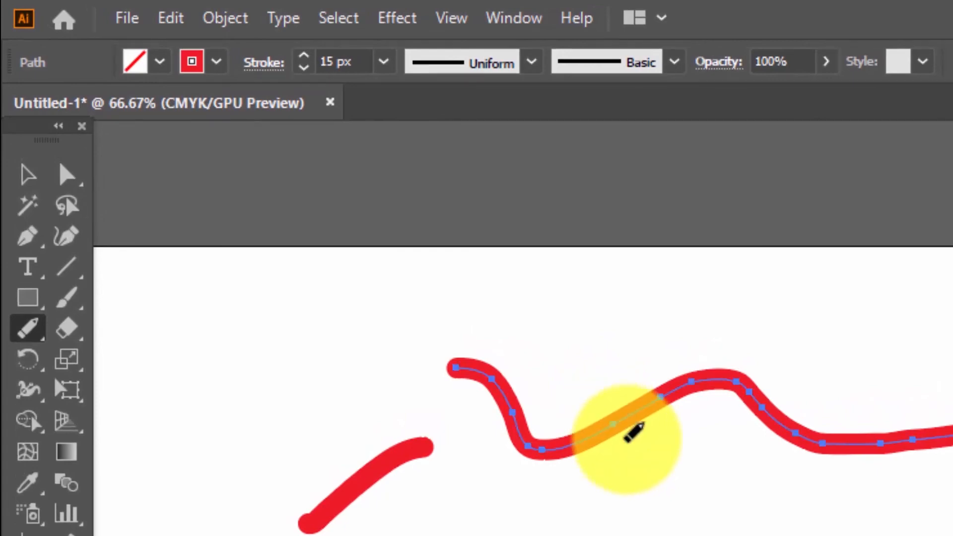
pyautogui.moveTo(613, 424); pyautogui.dragTo(643, 467)
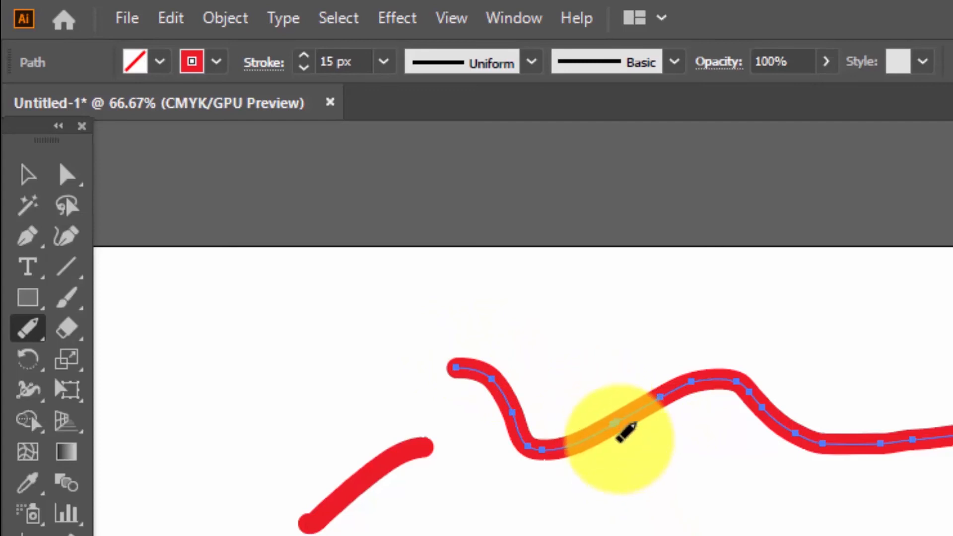
# Move the newly cut S-shaped piece above the short starting piece and shift the remaining long piece up and to the left
pyautogui.click(27, 174)
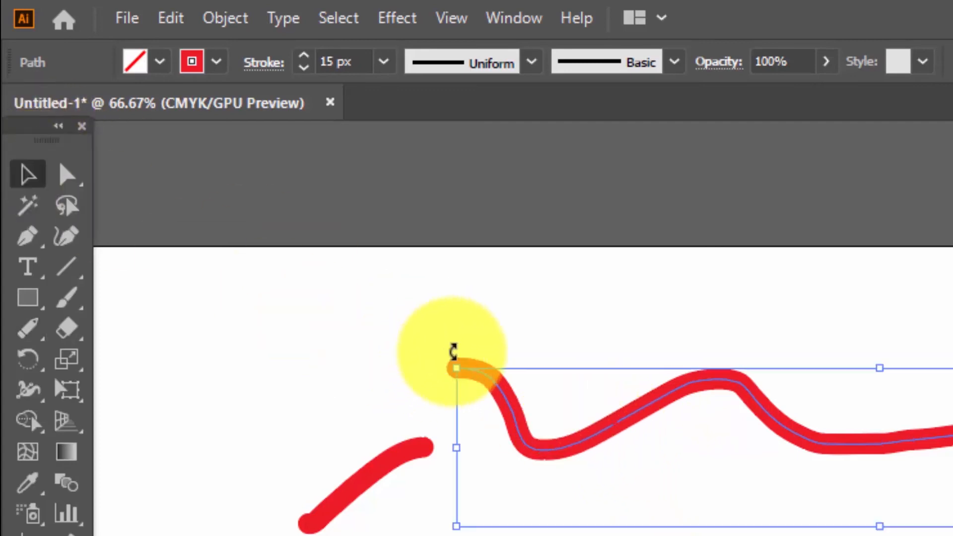
pyautogui.click(454, 351)
pyautogui.moveTo(481, 382); pyautogui.dragTo(326, 328)
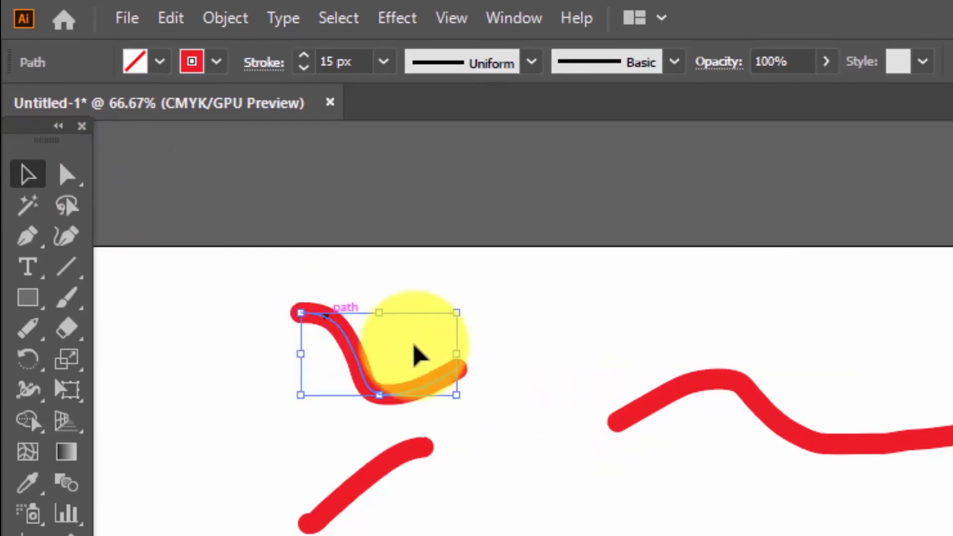
pyautogui.moveTo(672, 400); pyautogui.dragTo(629, 359)
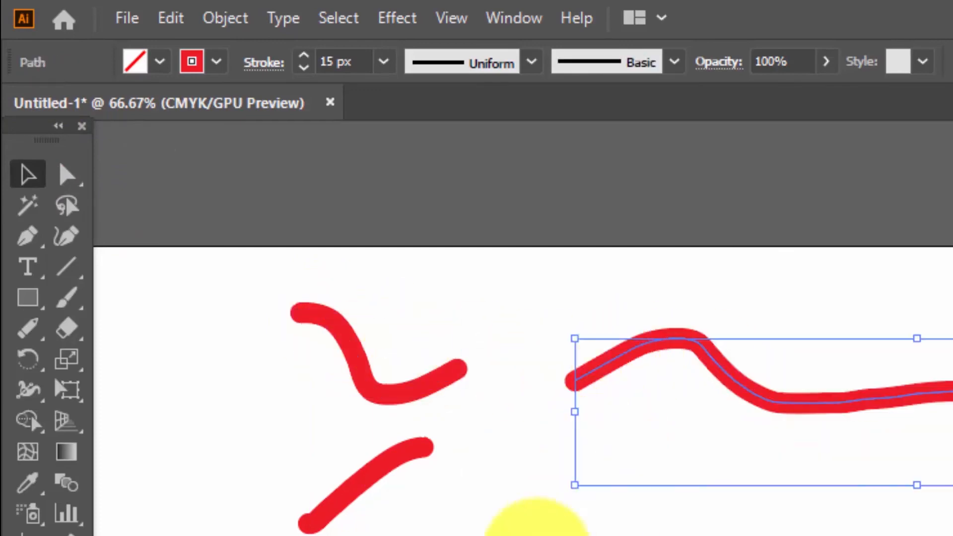
# Draw four freehand triangles with the Pencil tool, the first two with ends overshooting the apex and the lower one with an open apex
pyautogui.moveTo(28, 328)
pyautogui.mouseDown()
pyautogui.moveTo(149, 453)
pyautogui.moveTo(138, 448)
pyautogui.mouseUp()
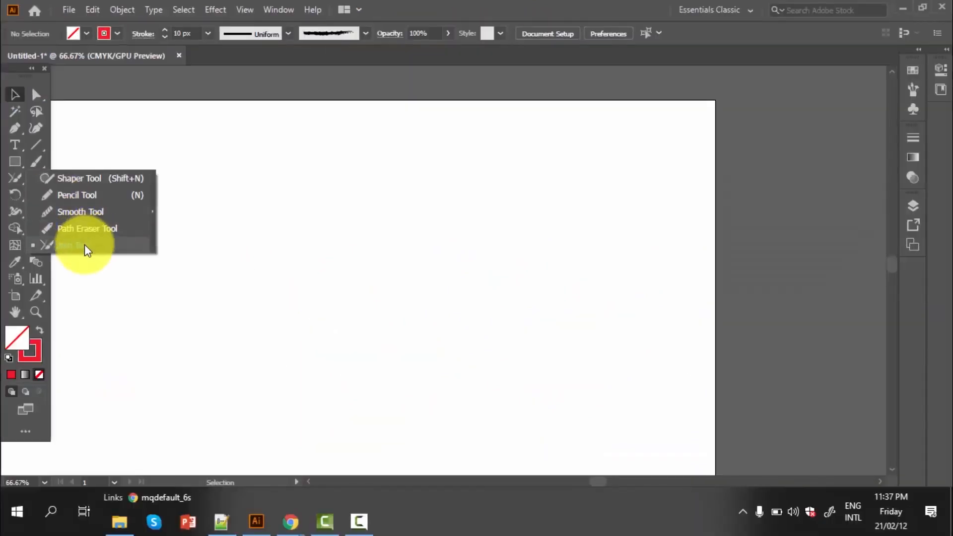
pyautogui.click(74, 195)
pyautogui.moveTo(231, 172)
pyautogui.mouseDown()
pyautogui.moveTo(116, 264)
pyautogui.moveTo(270, 282)
pyautogui.moveTo(219, 149)
pyautogui.mouseUp()
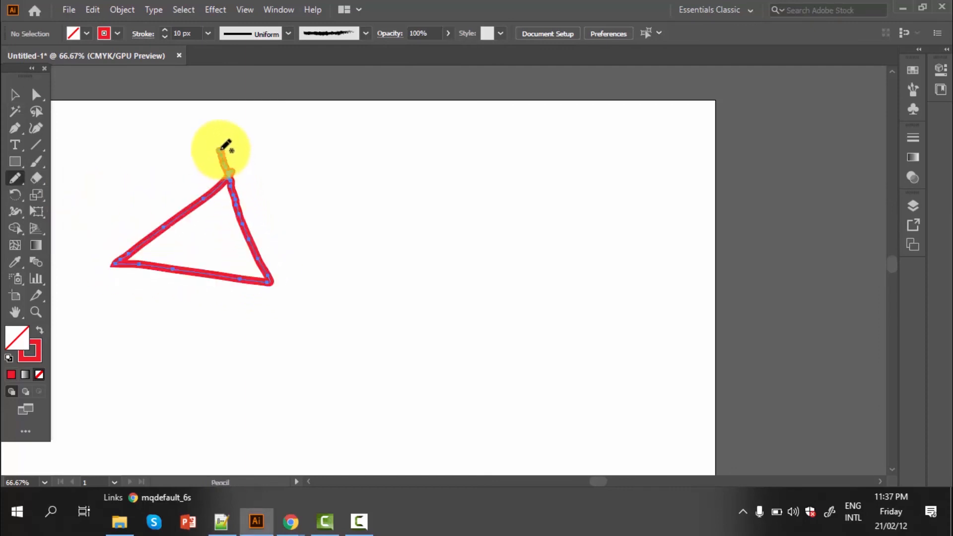
pyautogui.moveTo(468, 173)
pyautogui.mouseDown()
pyautogui.moveTo(427, 253)
pyautogui.moveTo(497, 224)
pyautogui.moveTo(474, 189)
pyautogui.moveTo(468, 154)
pyautogui.mouseUp()
pyautogui.moveTo(668, 153)
pyautogui.mouseDown()
pyautogui.moveTo(604, 213)
pyautogui.moveTo(706, 257)
pyautogui.moveTo(669, 153)
pyautogui.mouseUp()
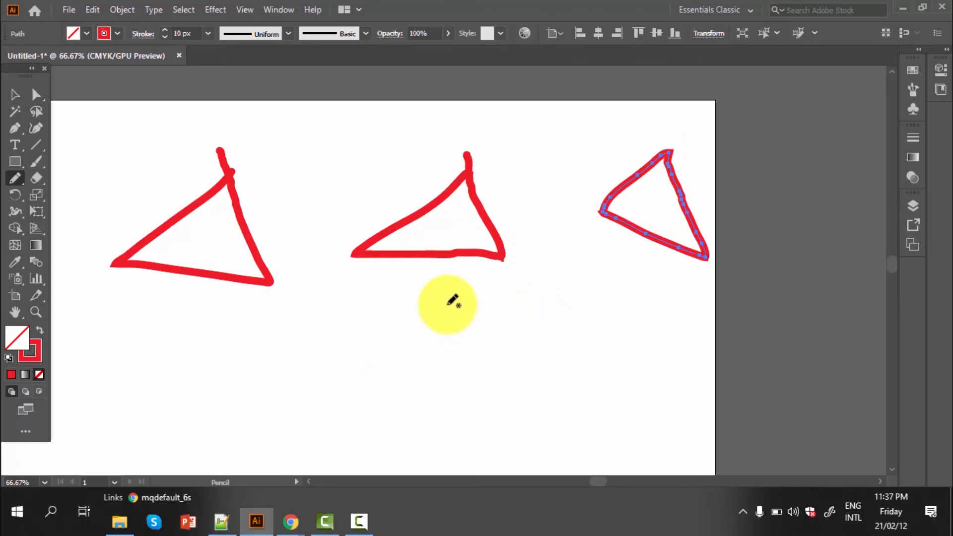
pyautogui.moveTo(447, 304)
pyautogui.mouseDown()
pyautogui.moveTo(414, 352)
pyautogui.moveTo(451, 396)
pyautogui.moveTo(456, 342)
pyautogui.moveTo(445, 317)
pyautogui.mouseUp()
pyautogui.scroll(-1, 502, 409)
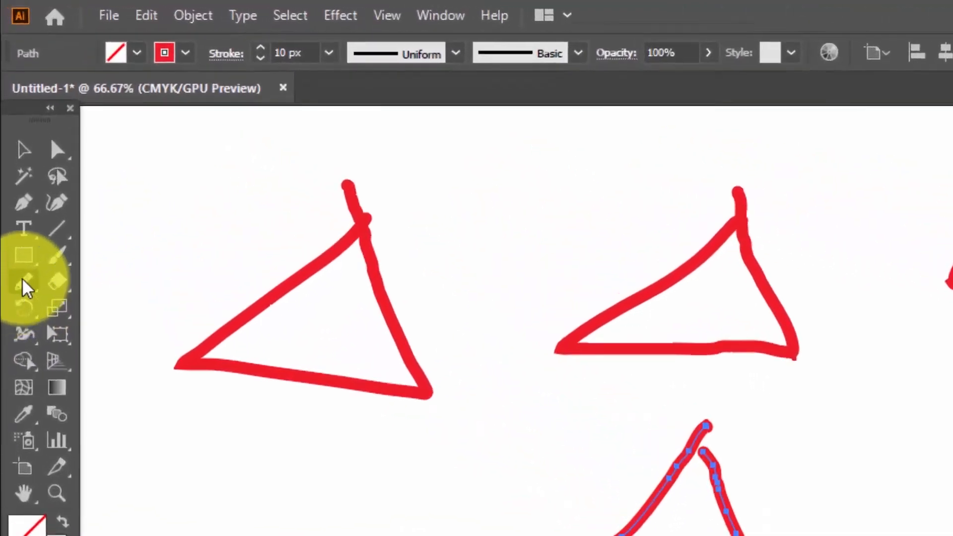
# Close the open apex of the lower triangle with the Join tool
pyautogui.click(16, 178)
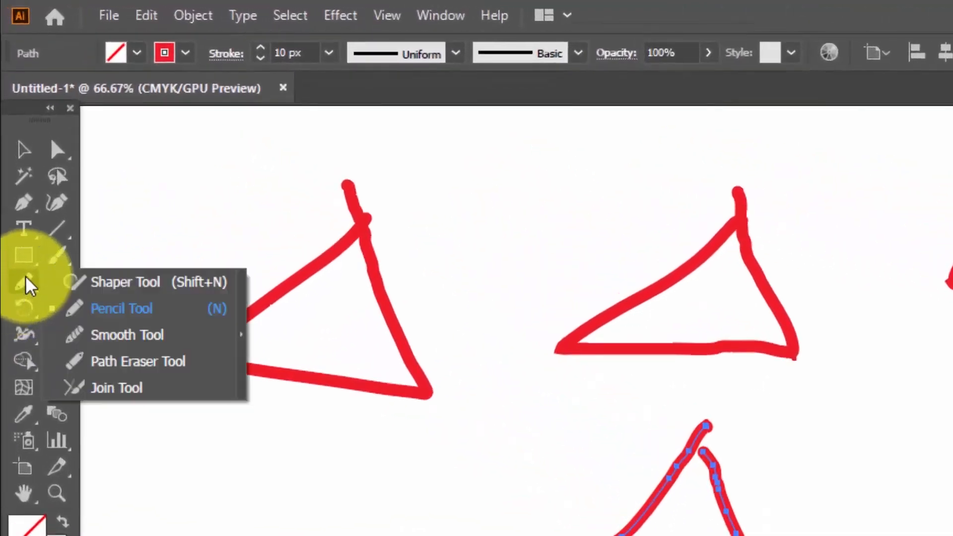
pyautogui.click(117, 390)
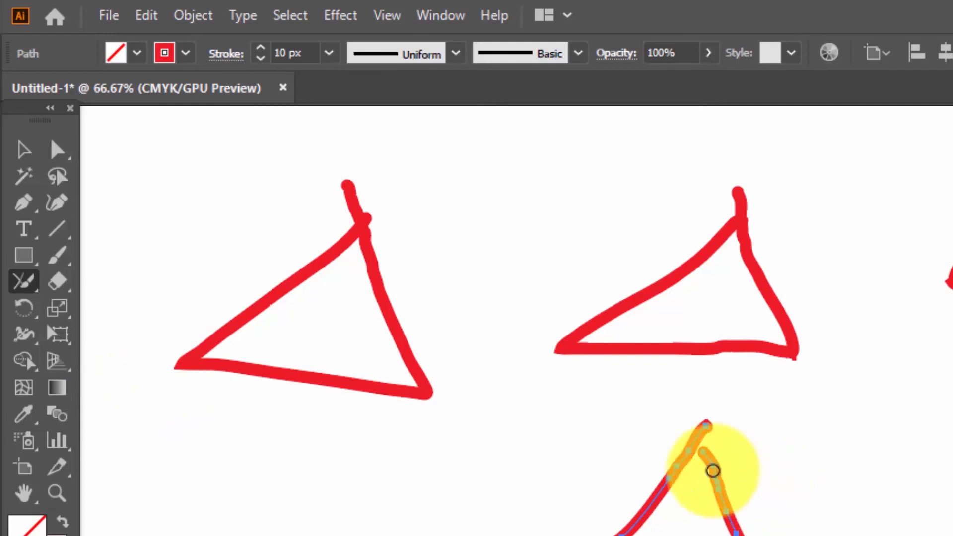
pyautogui.moveTo(706, 451); pyautogui.dragTo(706, 422)
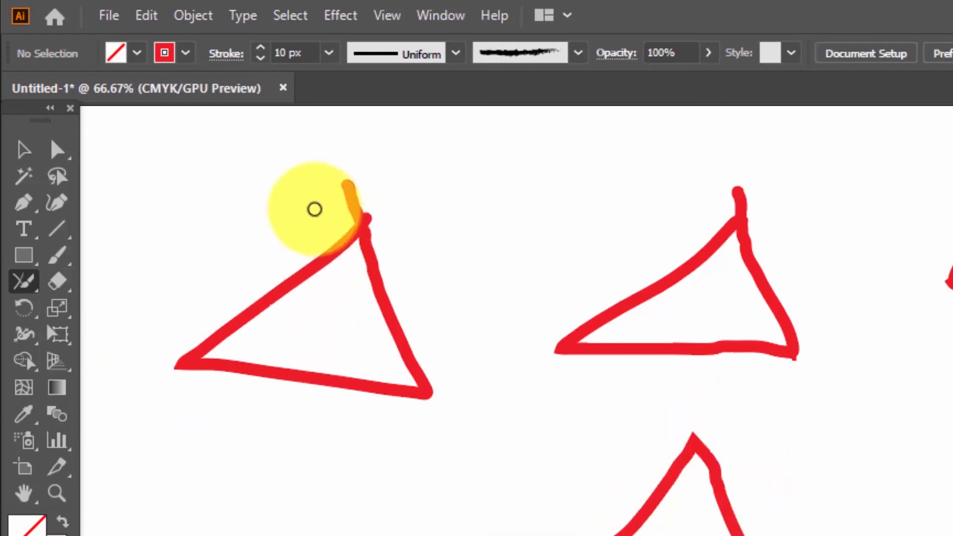
# Trim and join the overshooting apex ends of the left and middle triangles, and brush the right triangle's left corner with the Join tool
pyautogui.moveTo(317, 198); pyautogui.dragTo(407, 242)
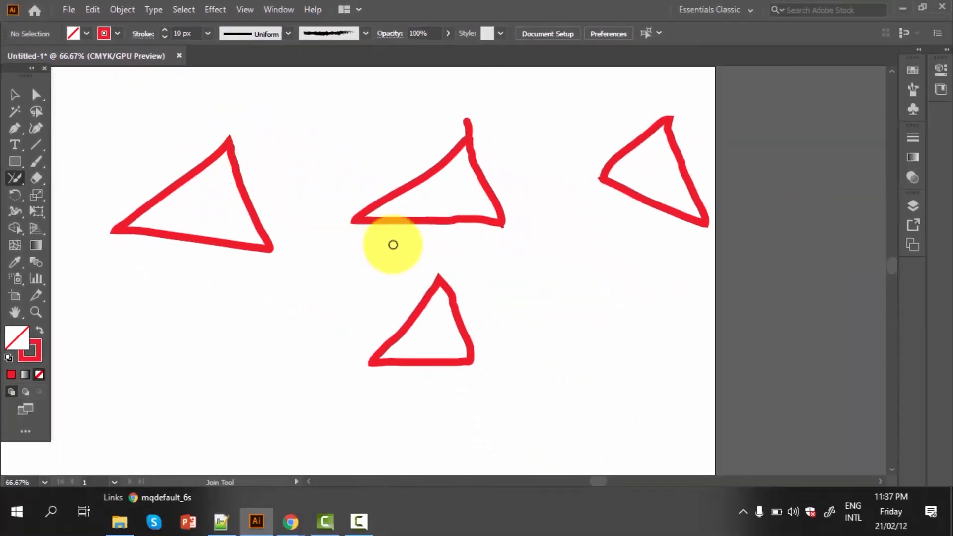
pyautogui.moveTo(413, 122)
pyautogui.mouseDown()
pyautogui.moveTo(499, 142)
pyautogui.moveTo(477, 128)
pyautogui.moveTo(380, 207)
pyautogui.mouseUp()
pyautogui.scroll(2, 620, 244)
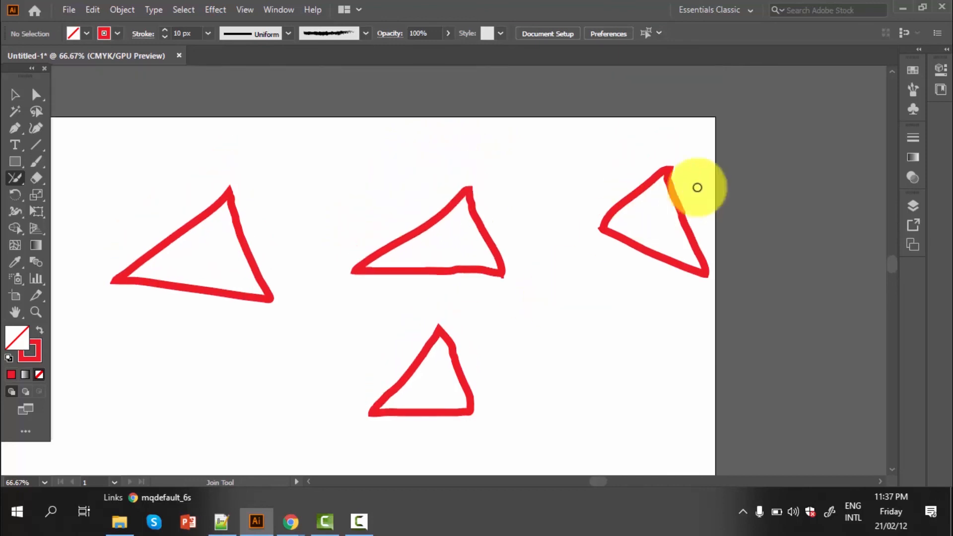
pyautogui.moveTo(597, 220)
pyautogui.mouseDown()
pyautogui.moveTo(610, 236)
pyautogui.moveTo(601, 231)
pyautogui.mouseUp()
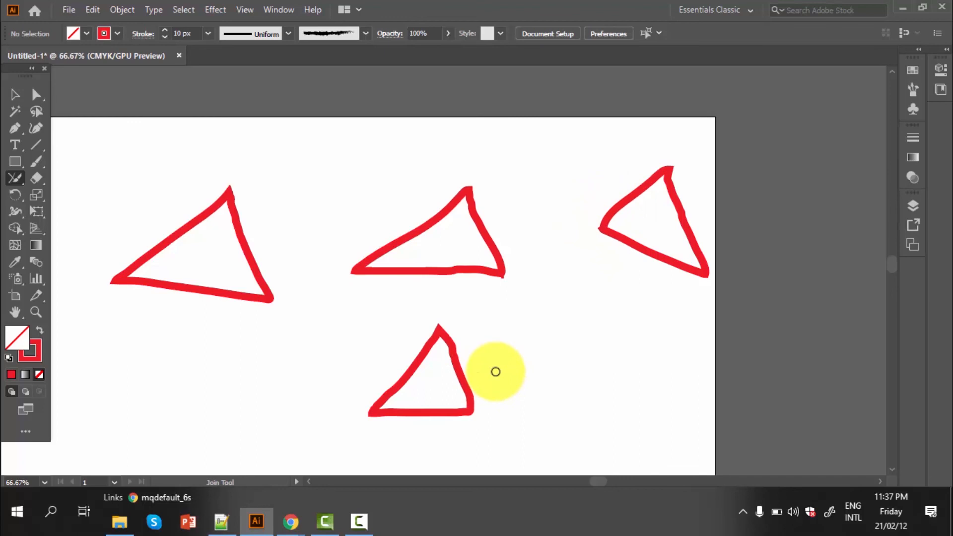
pyautogui.scroll(-1, 509, 360)
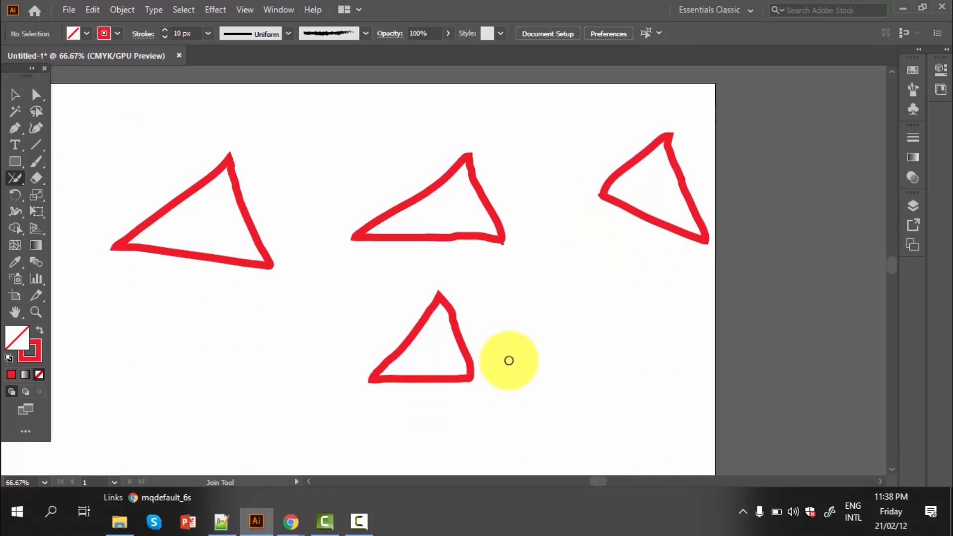
# Draw a freehand triangle with an open apex on the cleared artboard using the Pencil tool, and join its two endpoints with the Join command
pyautogui.click(14, 177)
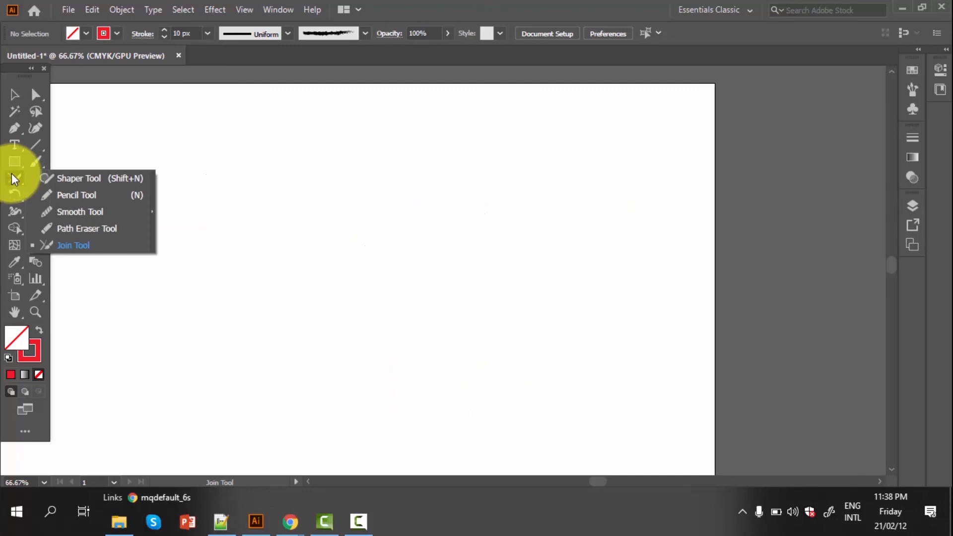
pyautogui.click(79, 195)
pyautogui.moveTo(267, 168)
pyautogui.mouseDown()
pyautogui.moveTo(259, 292)
pyautogui.moveTo(280, 241)
pyautogui.moveTo(275, 204)
pyautogui.mouseUp()
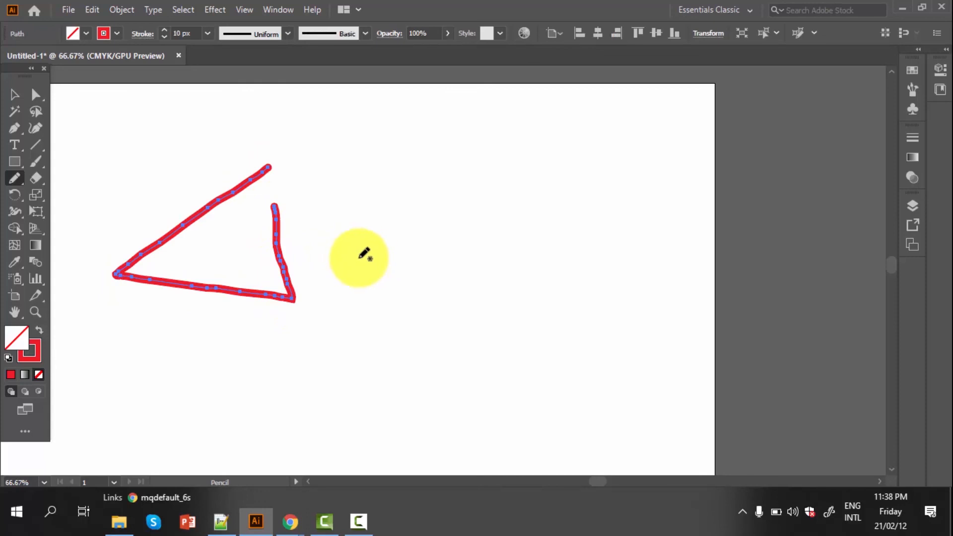
pyautogui.click(15, 97)
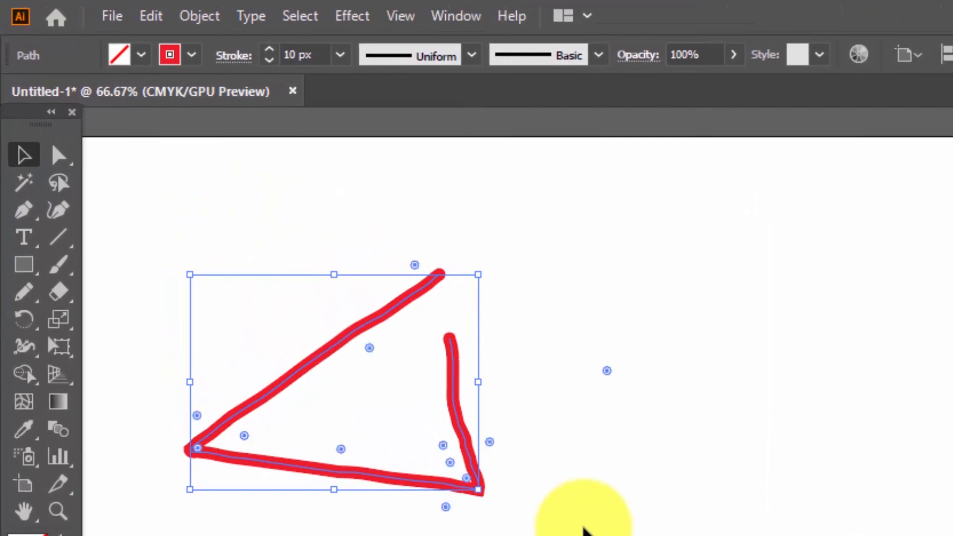
pyautogui.press('ctrl')
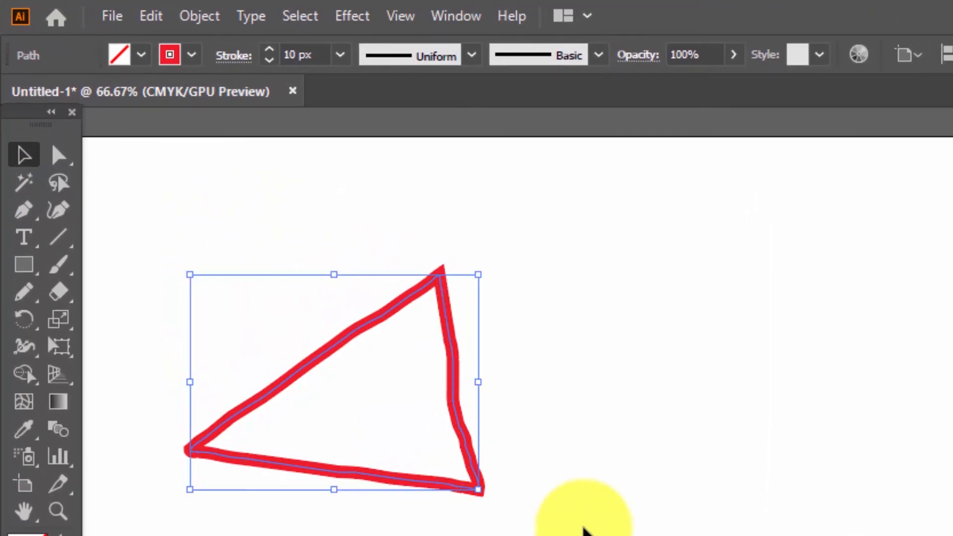